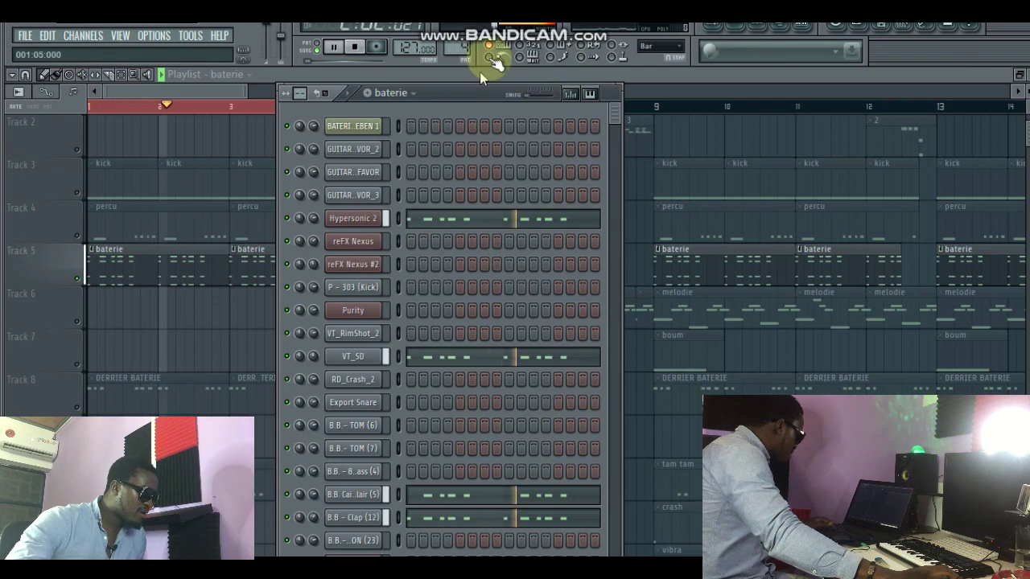
# Show the baterie pattern's Hypersonic 2 notes in the piano roll, listen to them, and select them all.
pyautogui.click(374, 219)
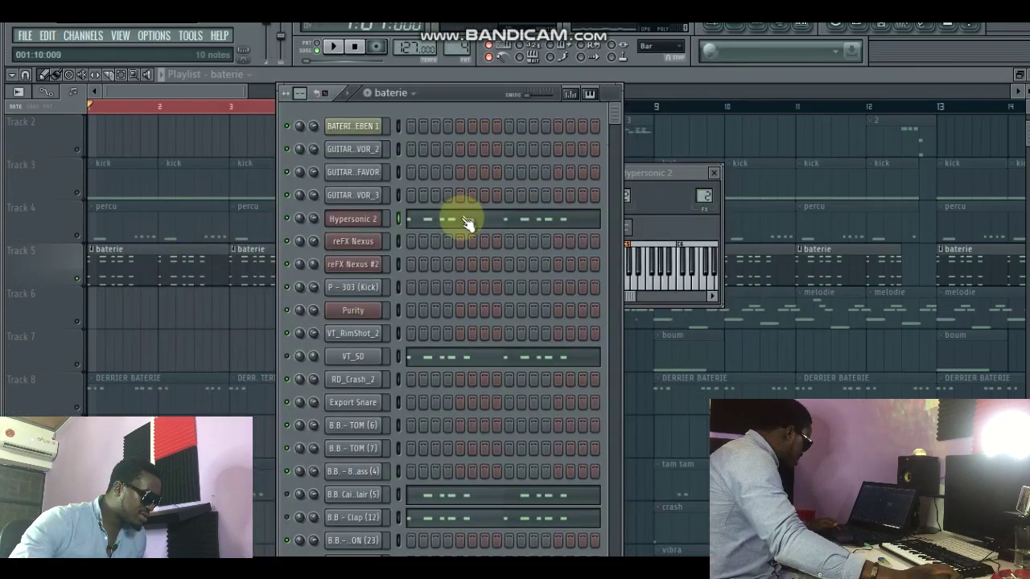
pyautogui.click(463, 219)
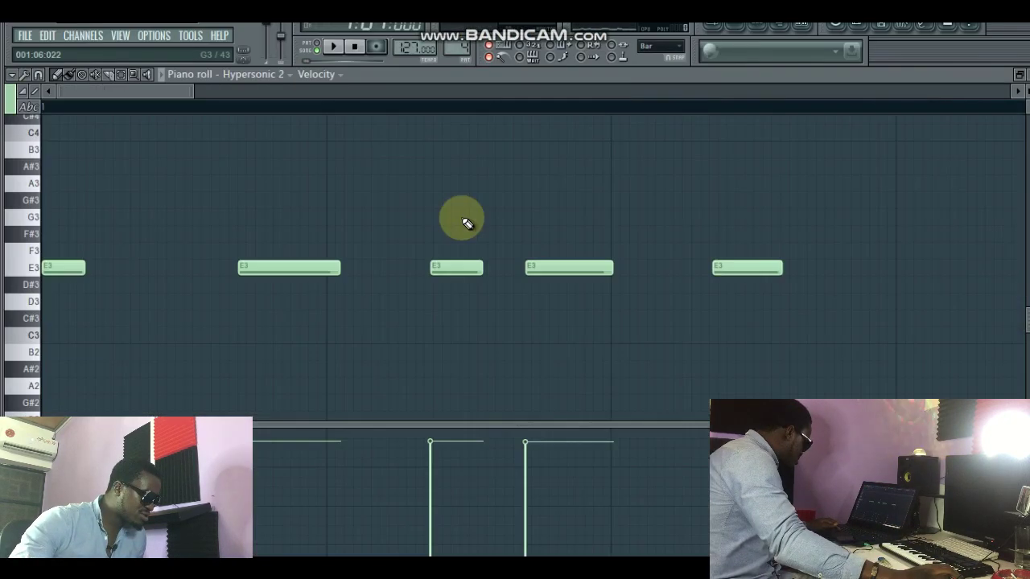
pyautogui.moveTo(246, 99); pyautogui.dragTo(335, 120)
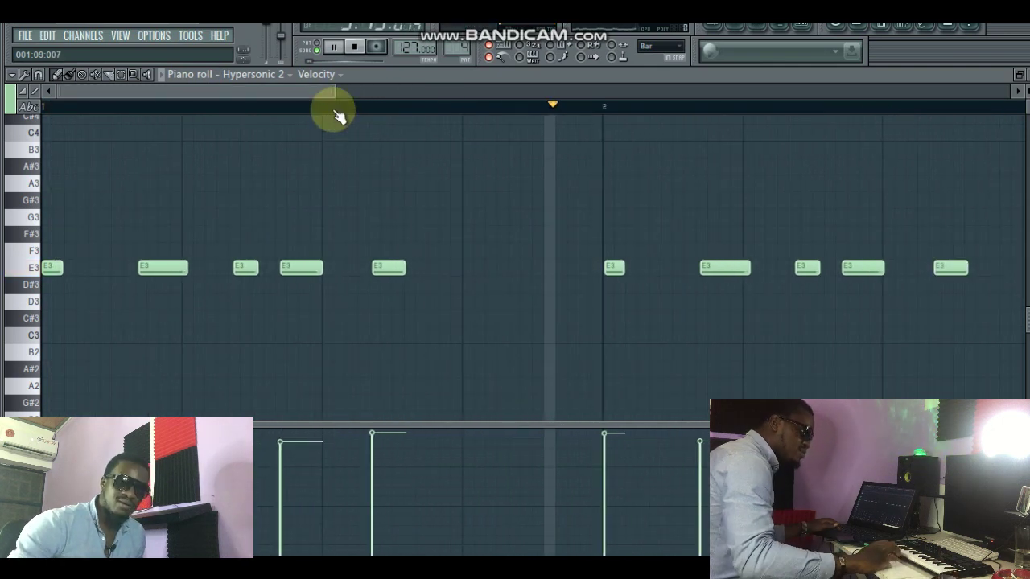
pyautogui.press('space')
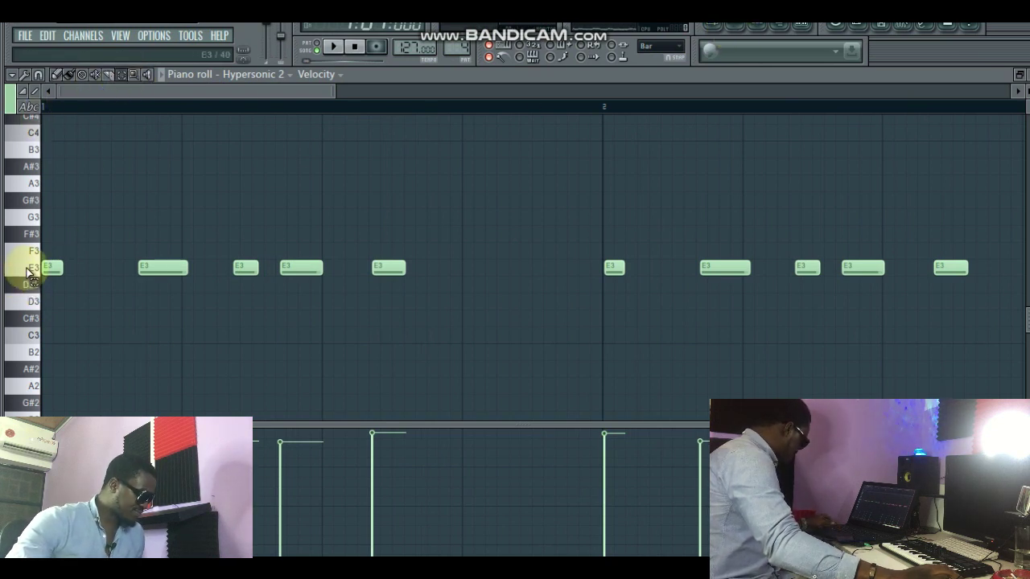
pyautogui.hotkey('ctrl', 'a')
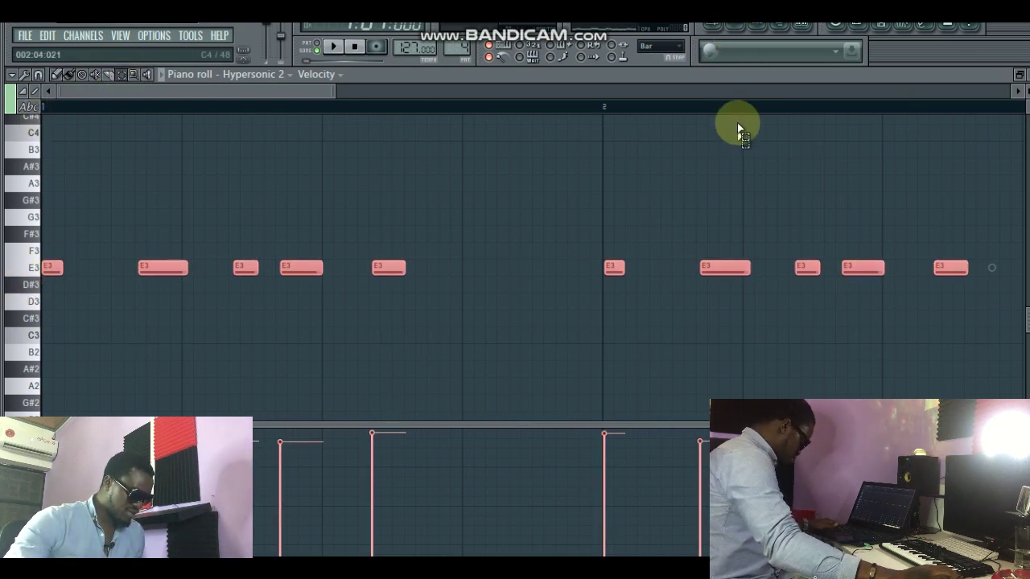
# Examine the baterie pattern's VT_SD notes during song playback and open the notes of the B.B. Cai..lair (5) channel.
pyautogui.click(734, 27)
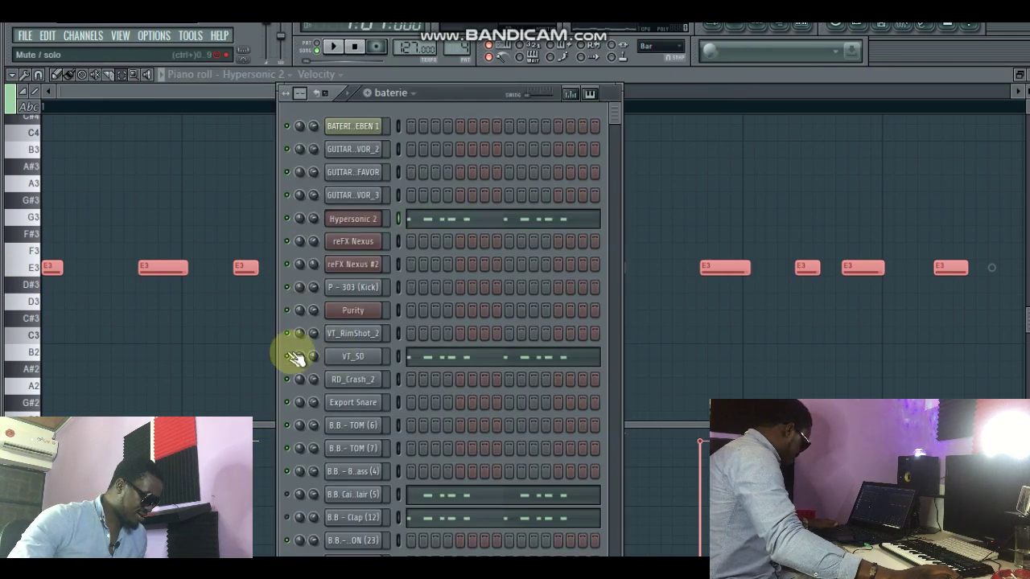
pyautogui.click(419, 359)
pyautogui.click(333, 46)
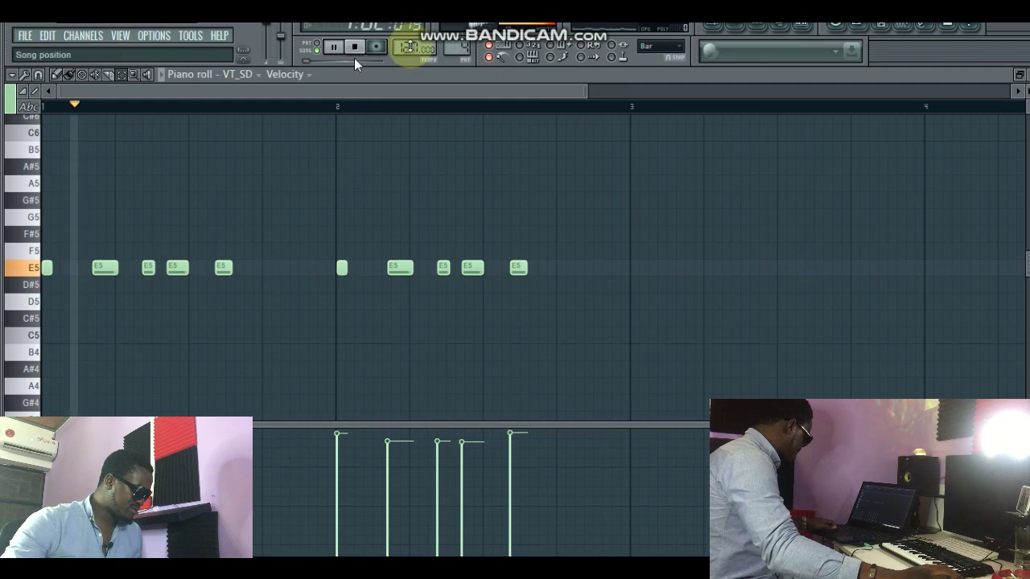
pyautogui.click(735, 29)
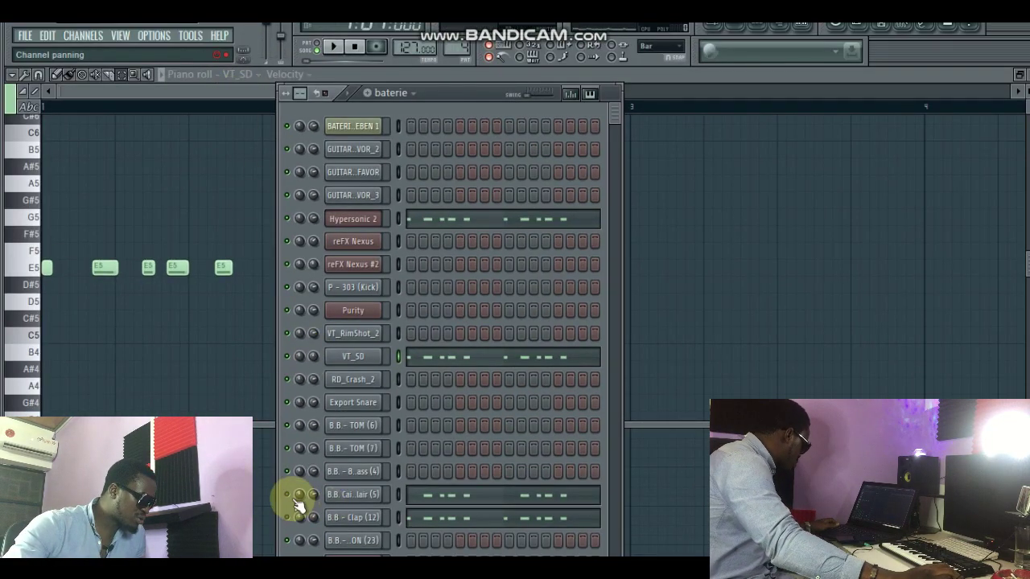
pyautogui.click(434, 496)
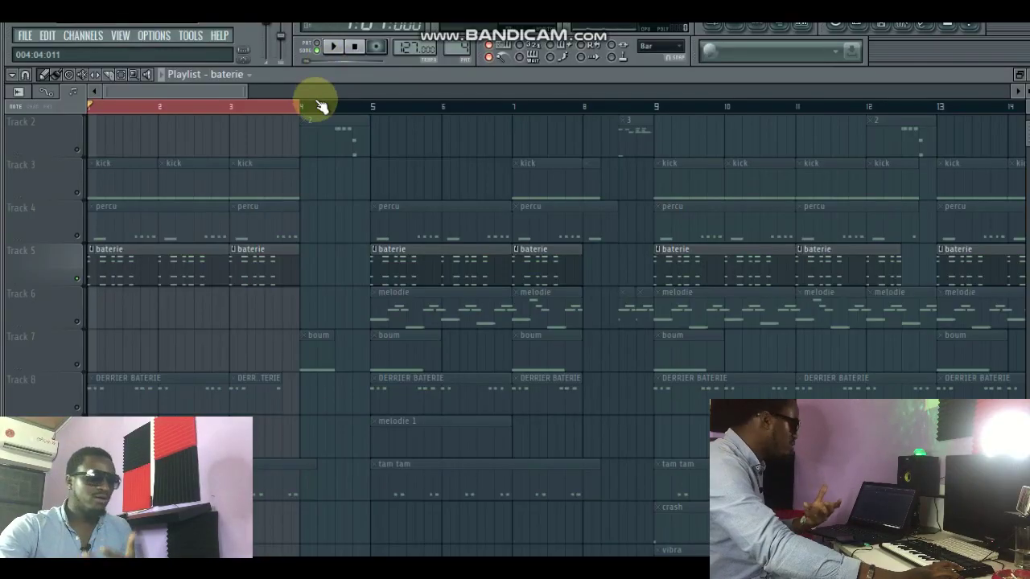
# Unmute Track 3 in the playlist and make its kick pattern the active one.
pyautogui.click(81, 196)
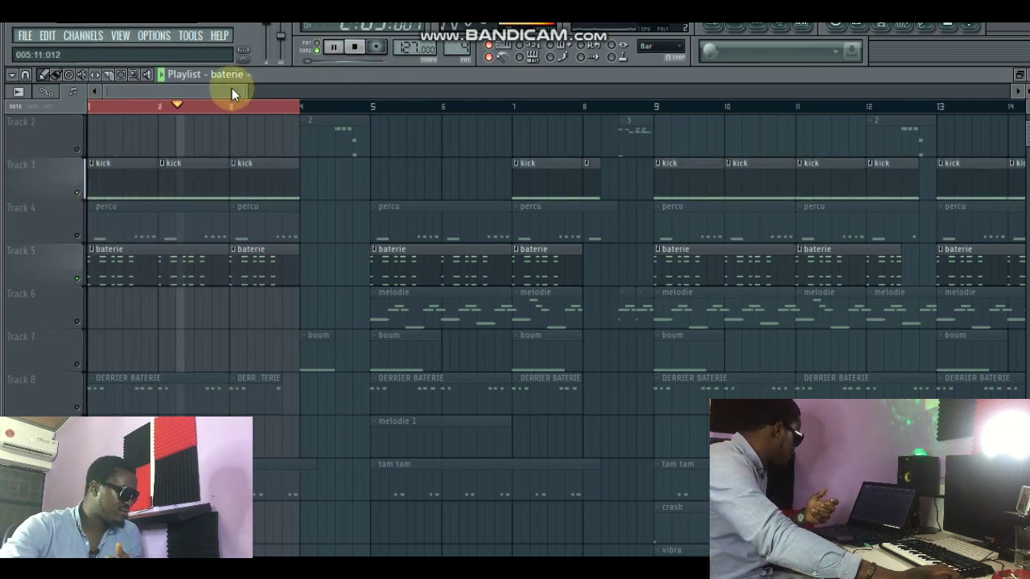
pyautogui.moveTo(242, 91); pyautogui.dragTo(219, 92)
pyautogui.click(237, 166)
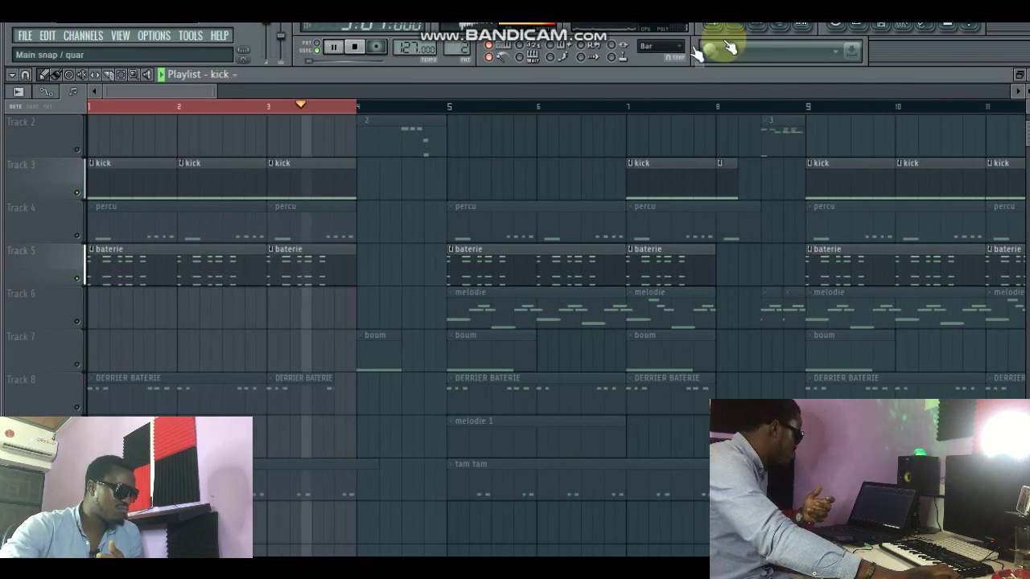
# Open the kick pattern's Kick distortion notes in the piano roll and examine their pitch and spacing.
pyautogui.click(736, 32)
pyautogui.press('space')
pyautogui.scroll(-8, 577, 322)
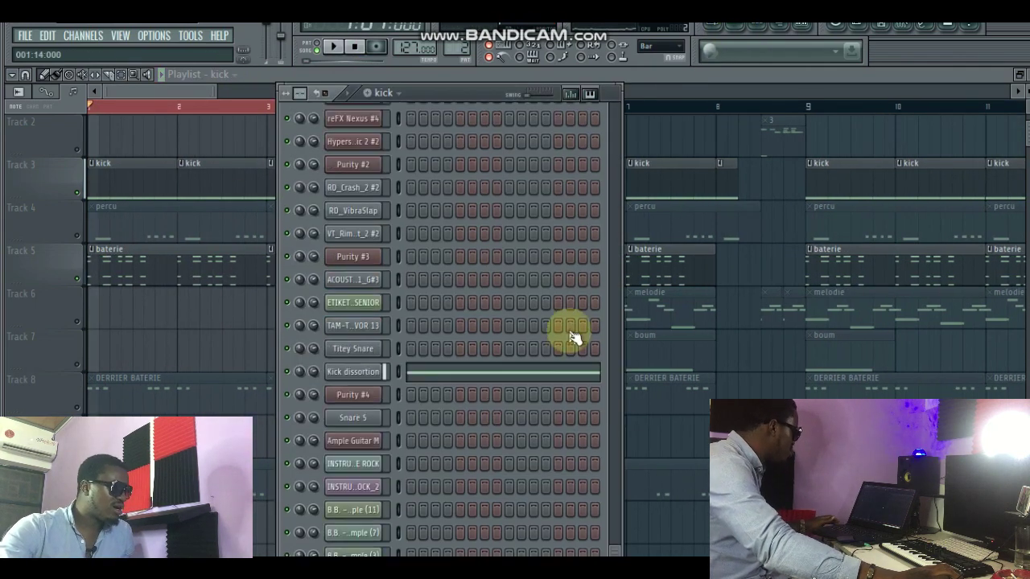
pyautogui.click(544, 341)
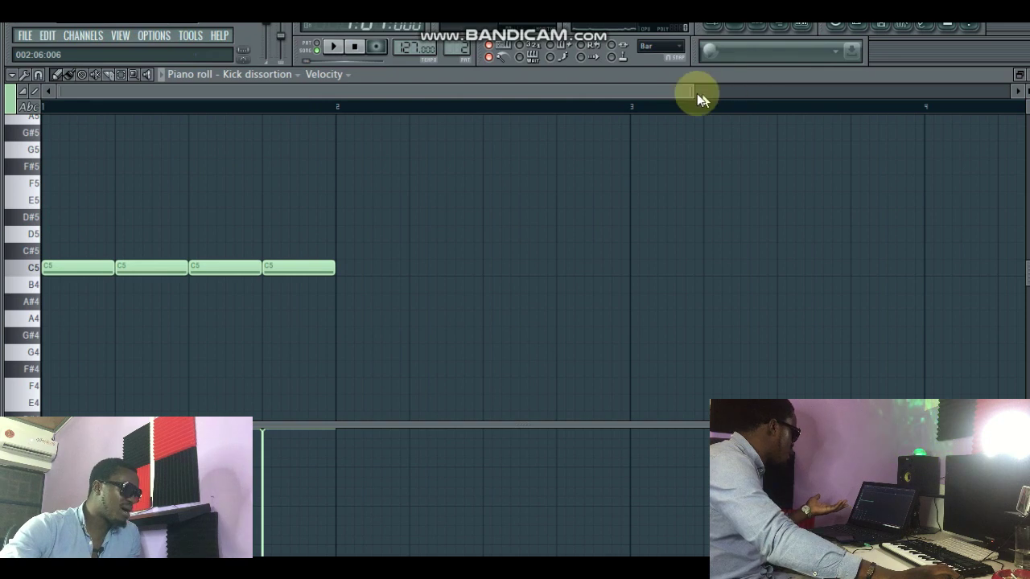
pyautogui.moveTo(697, 92); pyautogui.dragTo(515, 94)
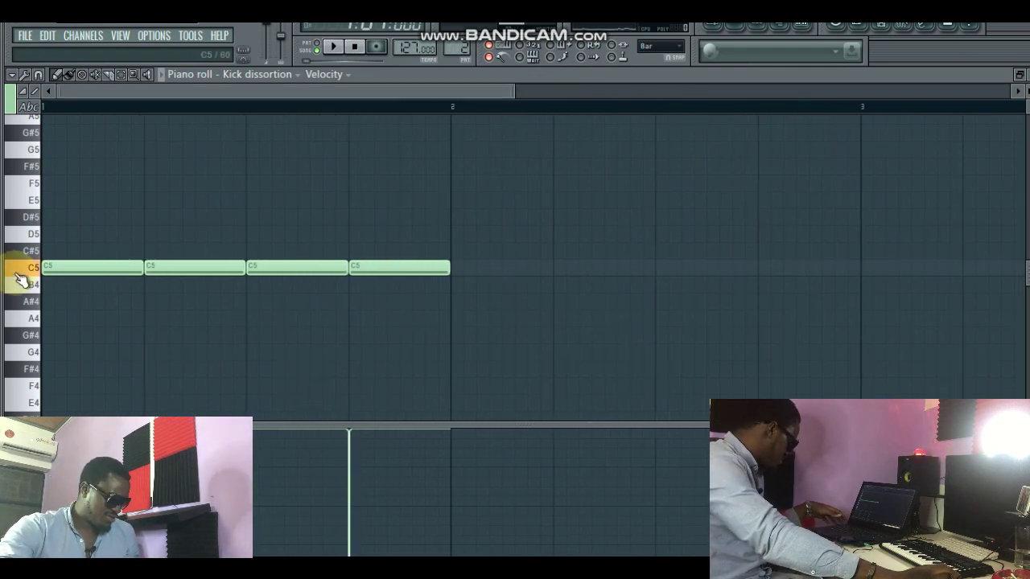
# Return to the playlist and unmute Track 8, which holds the DERRIER BATERIE pattern.
pyautogui.click(709, 28)
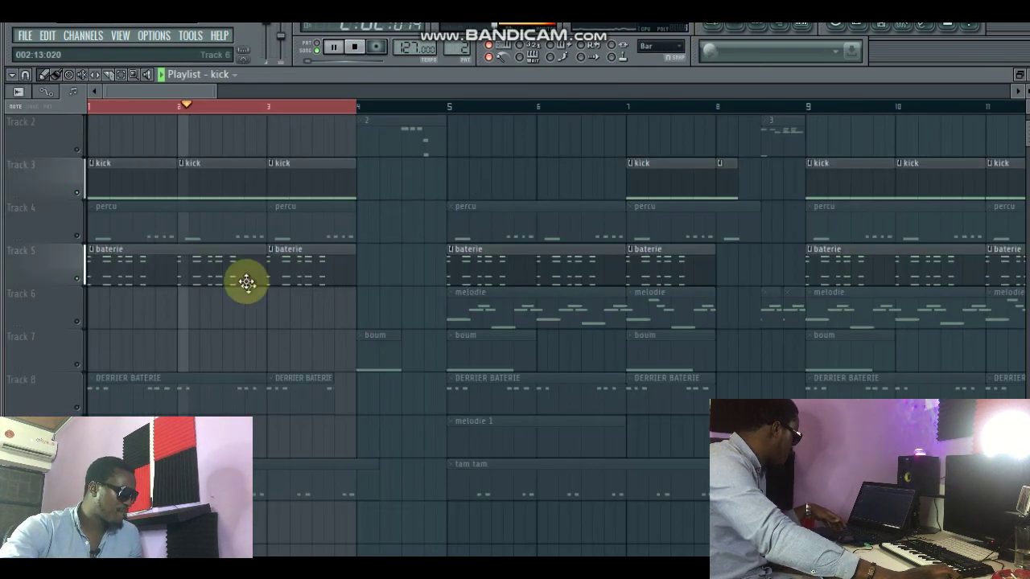
pyautogui.press('space')
pyautogui.click(119, 382)
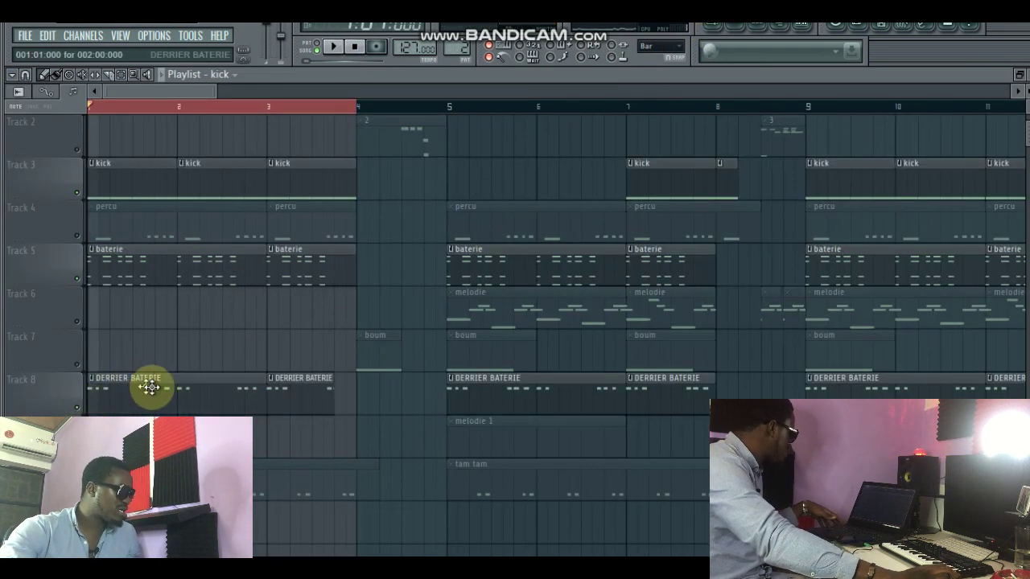
# Examine the Export Snare notes of the DERRIER BATERIE pattern in the piano roll and play them in pattern mode.
pyautogui.click(735, 32)
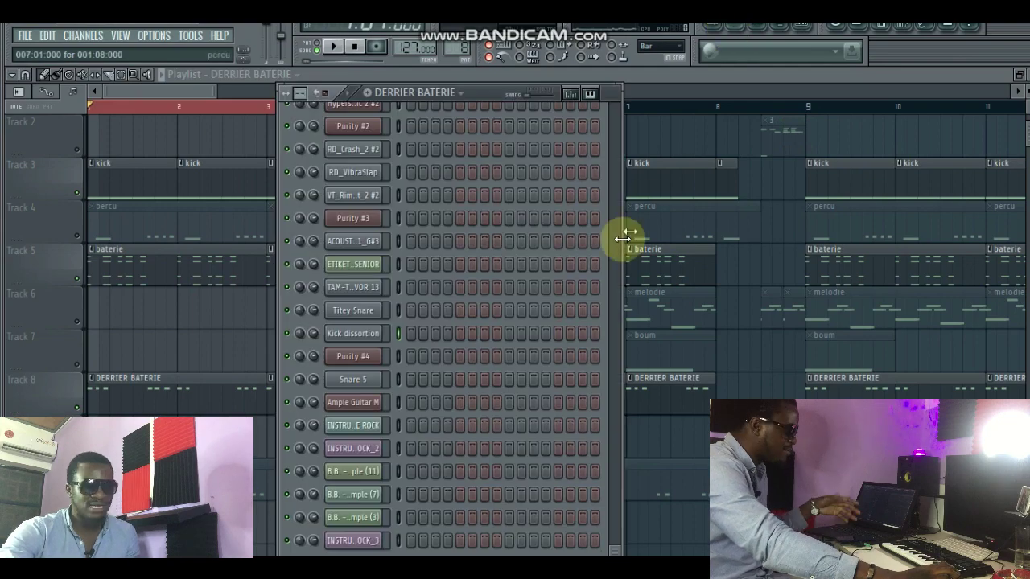
pyautogui.scroll(-5, 524, 295)
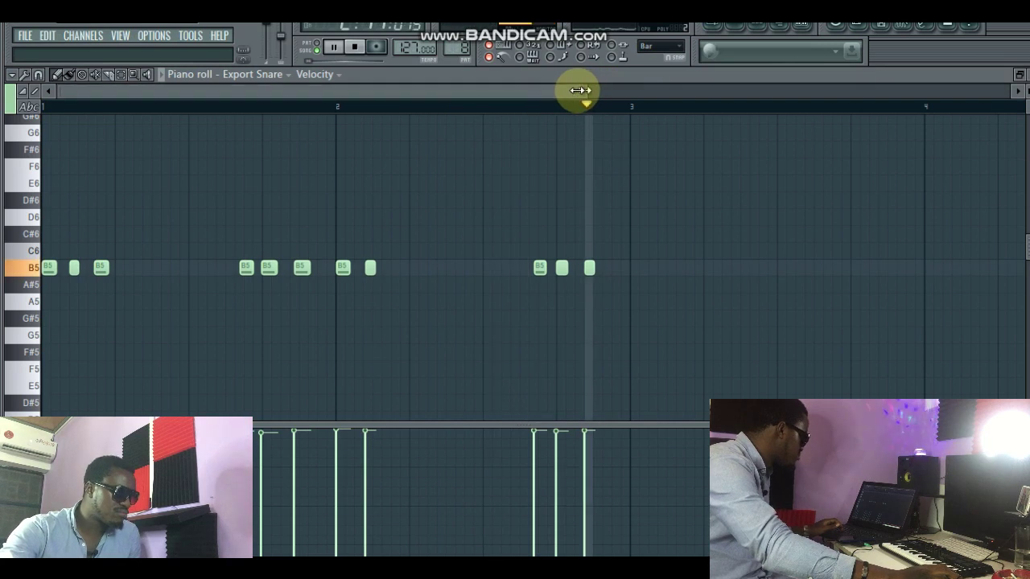
pyautogui.press('space')
pyautogui.moveTo(579, 92); pyautogui.dragTo(546, 95)
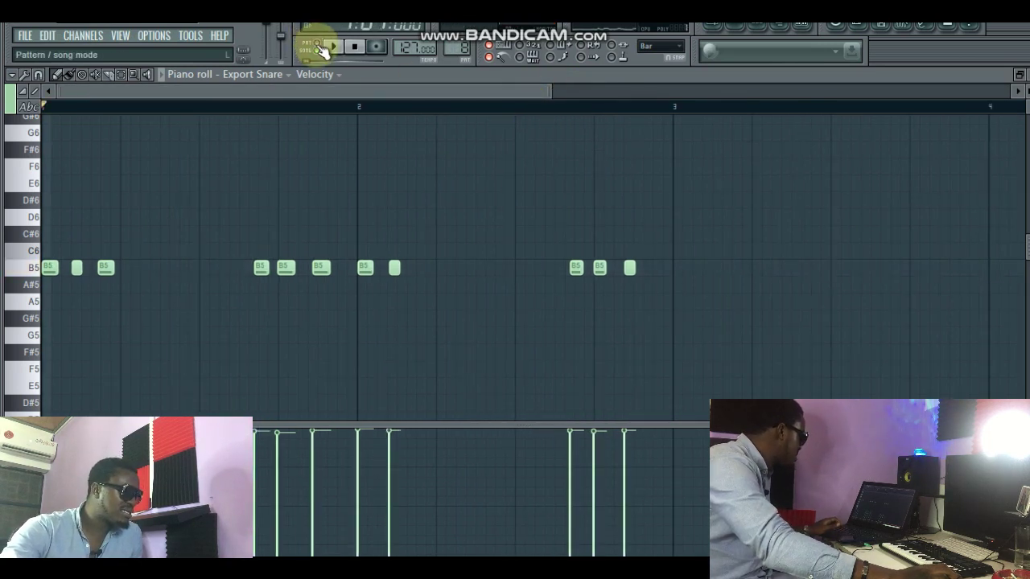
pyautogui.click(337, 47)
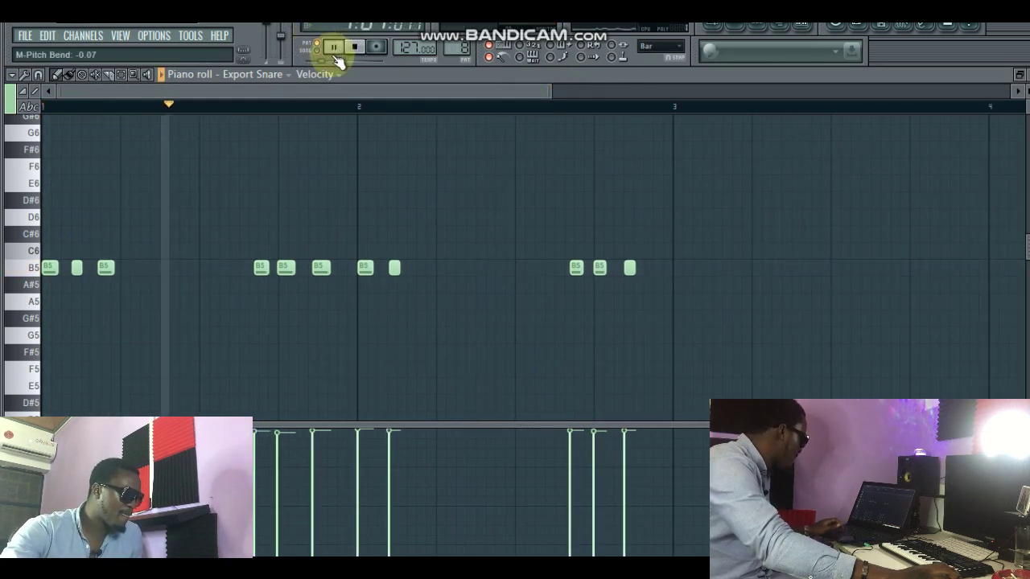
pyautogui.click(736, 32)
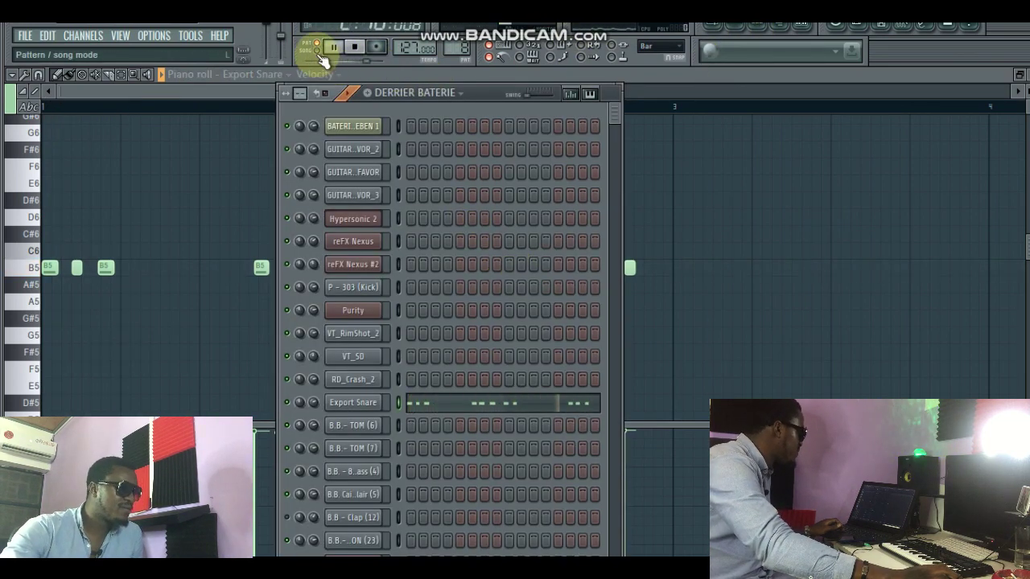
# Unmute the tam tam track in the playlist to add it to the song playback.
pyautogui.click(714, 30)
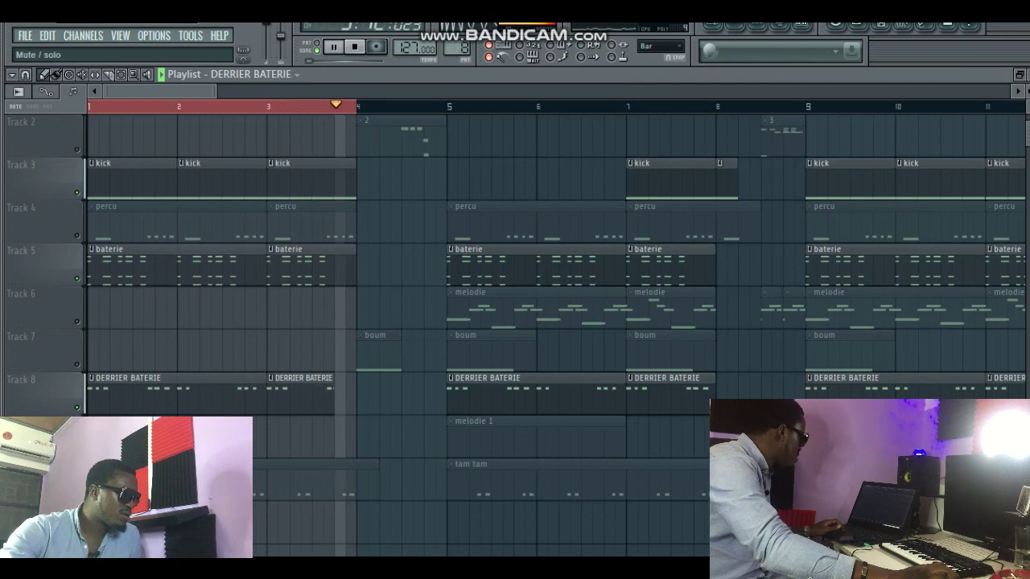
pyautogui.press('space')
pyautogui.click(76, 494)
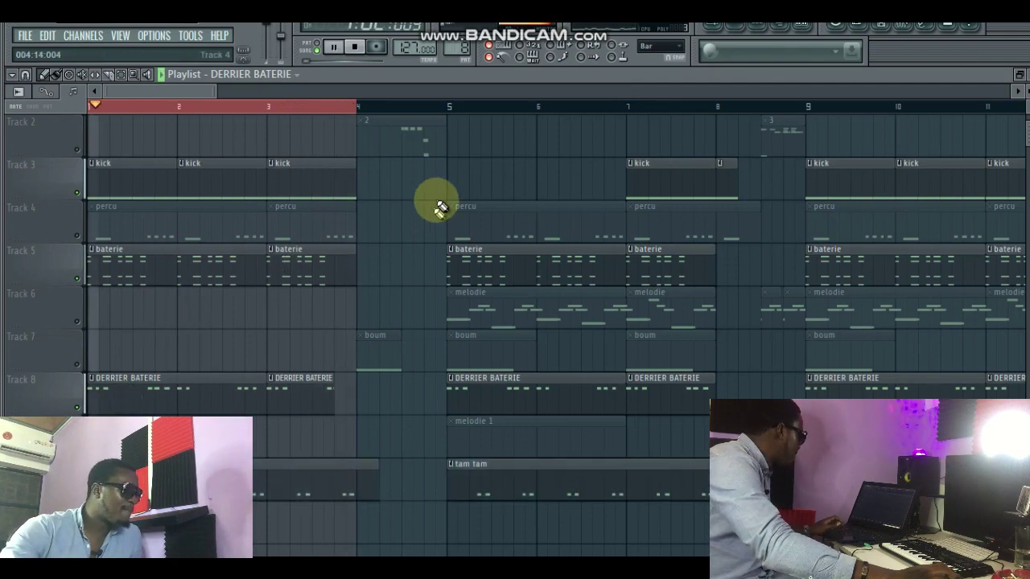
# Open the VT_RimShot_2 #2 notes of the tam tam pattern in the piano roll and play the song.
pyautogui.click(737, 32)
pyautogui.scroll(-10, 495, 425)
pyautogui.press('space')
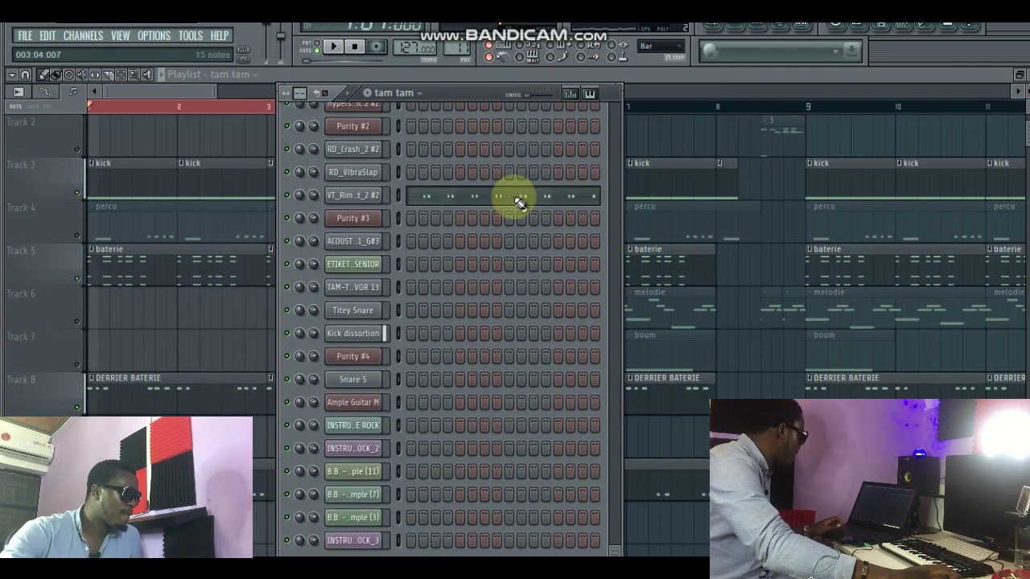
pyautogui.click(518, 200)
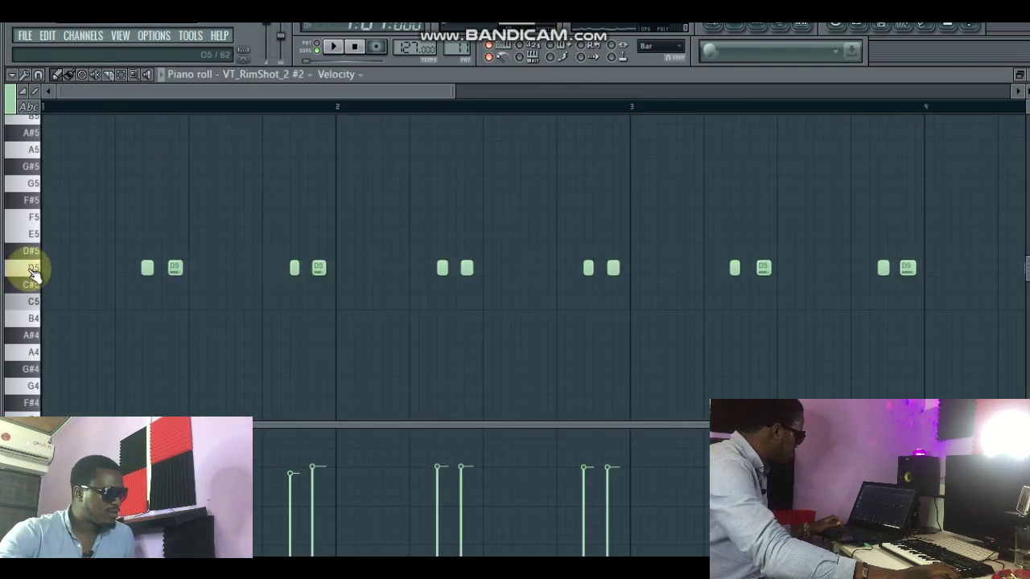
pyautogui.press('space')
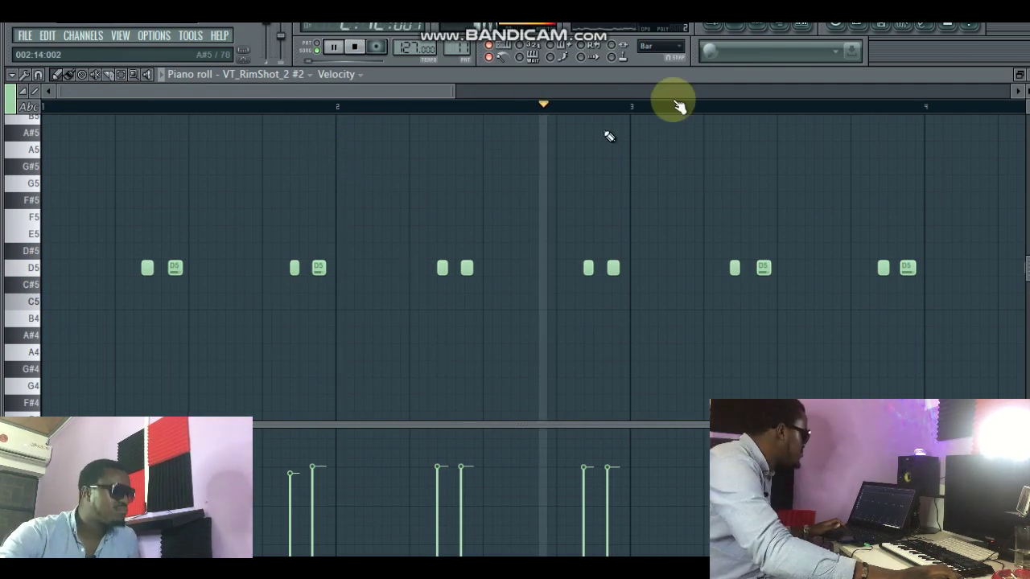
# Stop playback, return to the playlist, and unmute Track 4 with the percu pattern.
pyautogui.click(718, 31)
pyautogui.press('space')
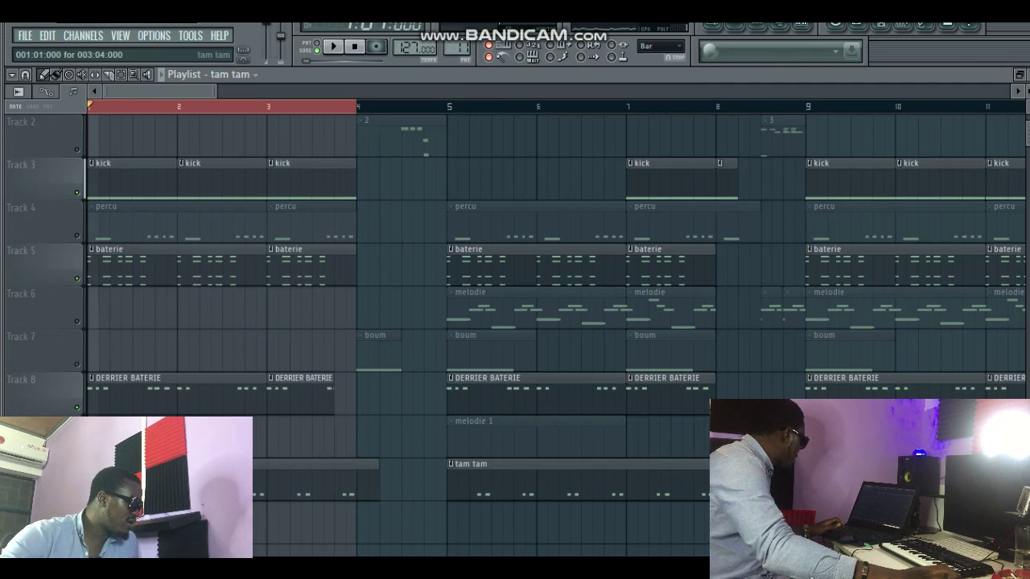
pyautogui.scroll(-1, 515, 257)
pyautogui.scroll(2, 515, 258)
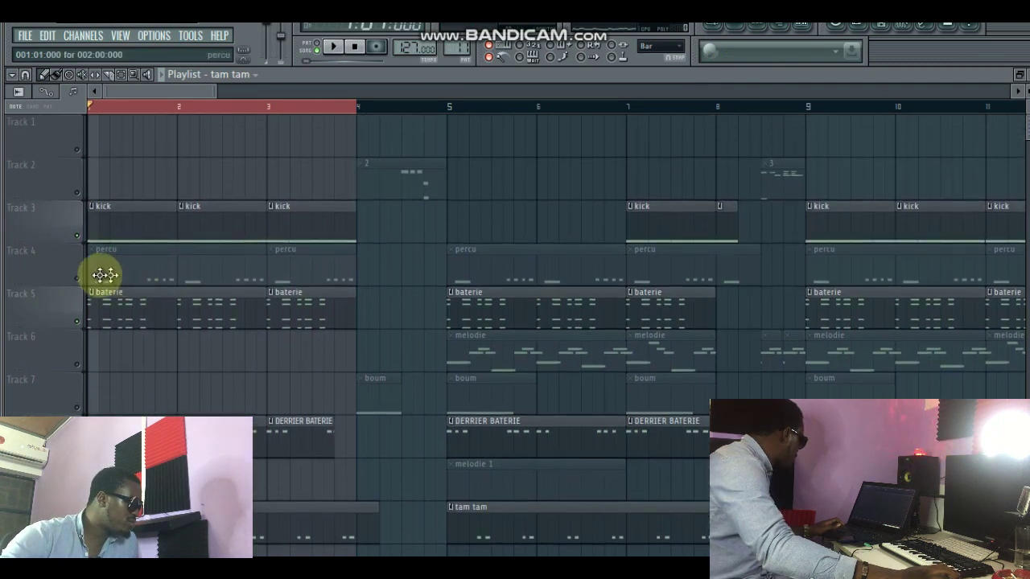
pyautogui.click(77, 278)
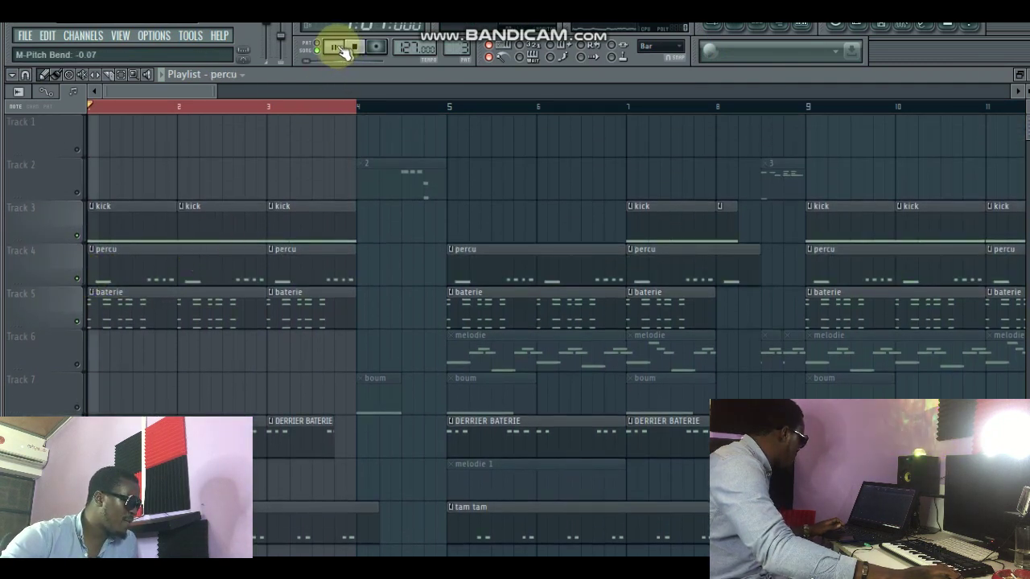
# Examine the percu pattern's Purity notes in the piano roll, play them in pattern mode, and show the pattern's channels.
pyautogui.click(342, 49)
pyautogui.click(324, 47)
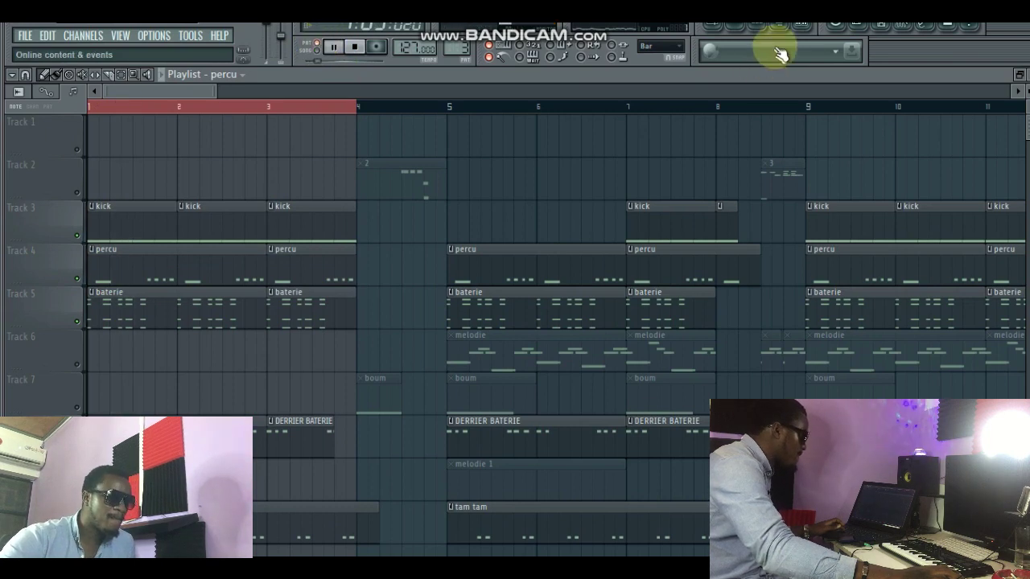
pyautogui.click(744, 33)
pyautogui.scroll(10, 468, 358)
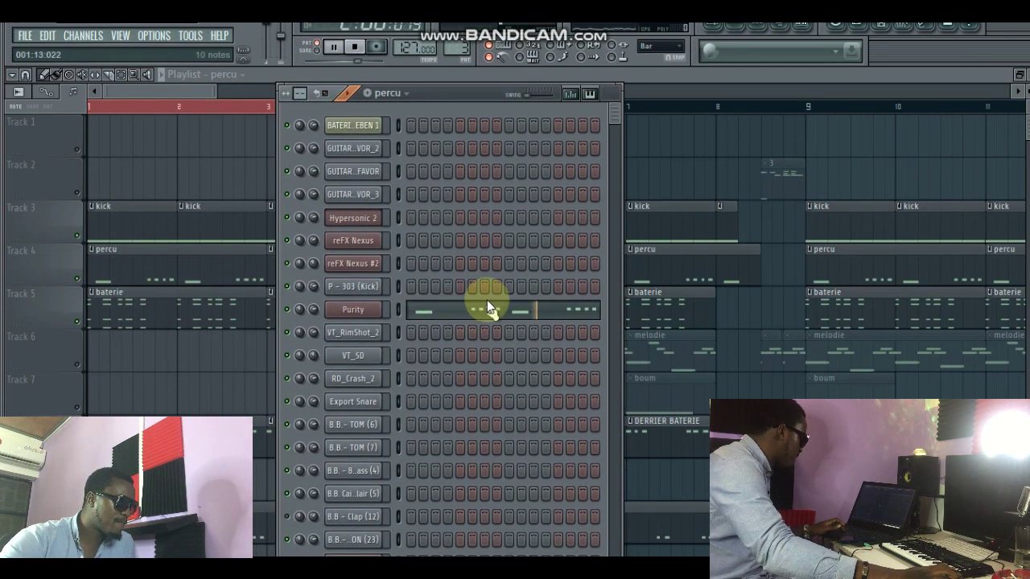
pyautogui.click(484, 312)
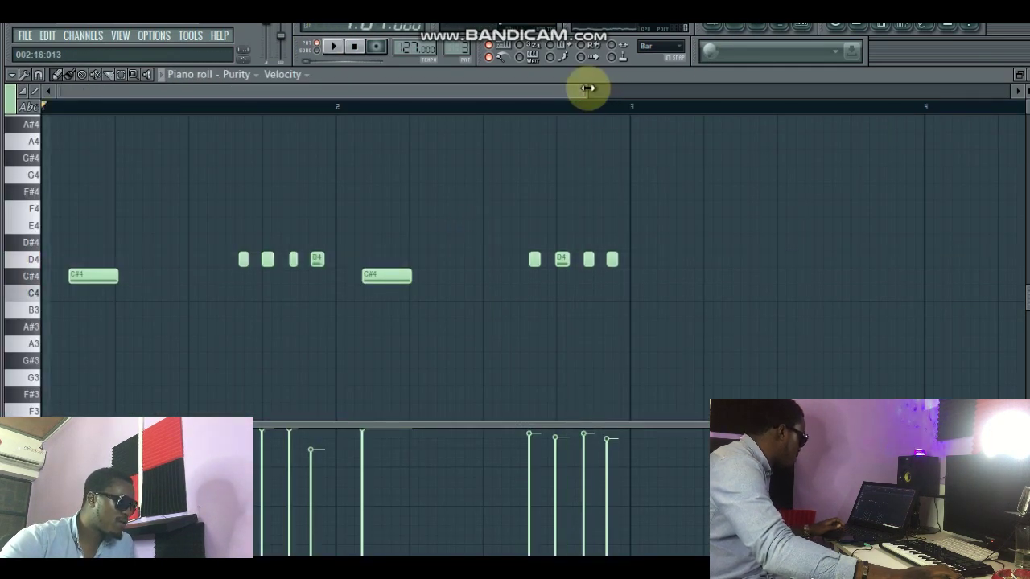
pyautogui.moveTo(588, 88); pyautogui.dragTo(462, 89)
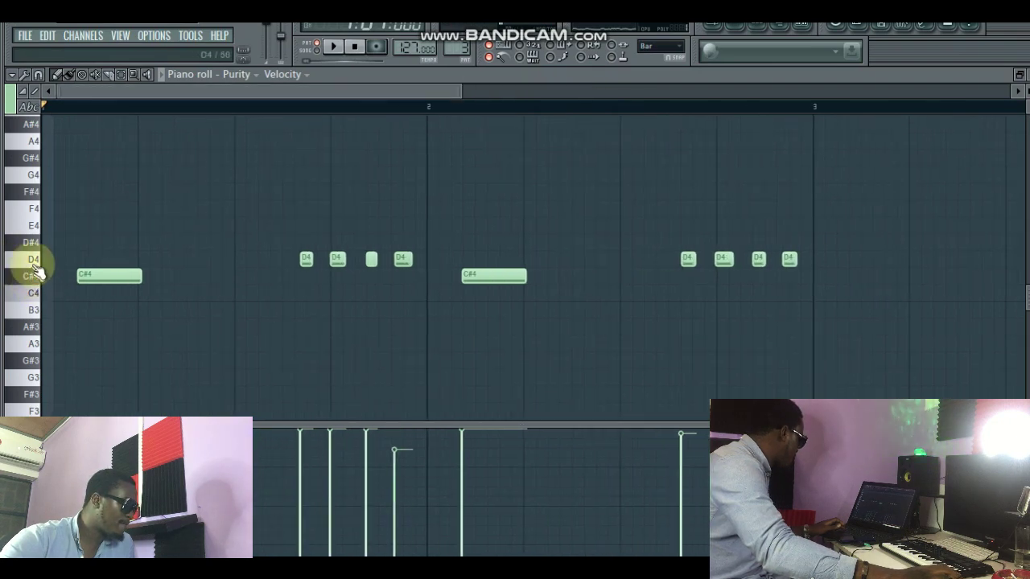
pyautogui.press('space')
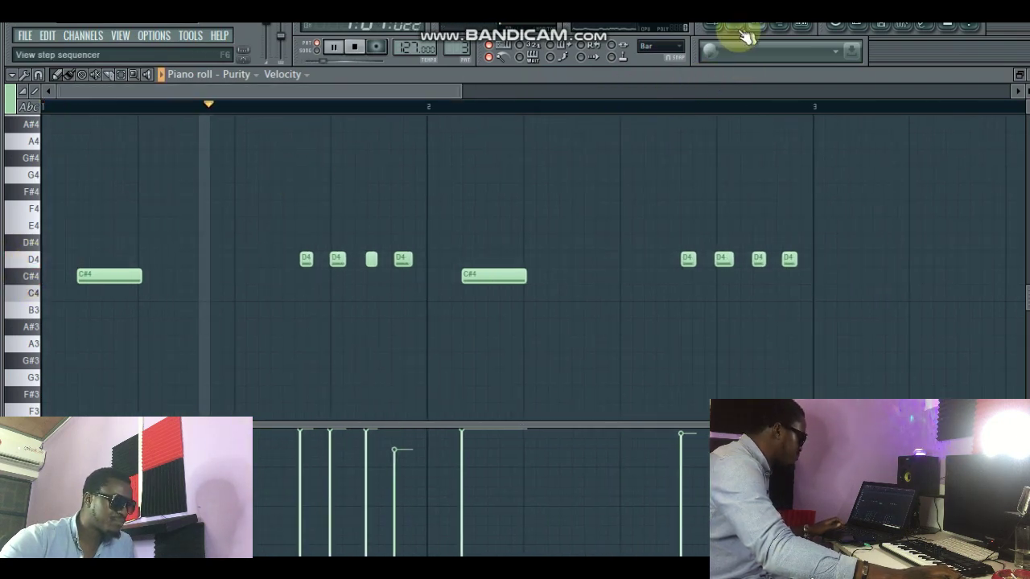
pyautogui.click(742, 34)
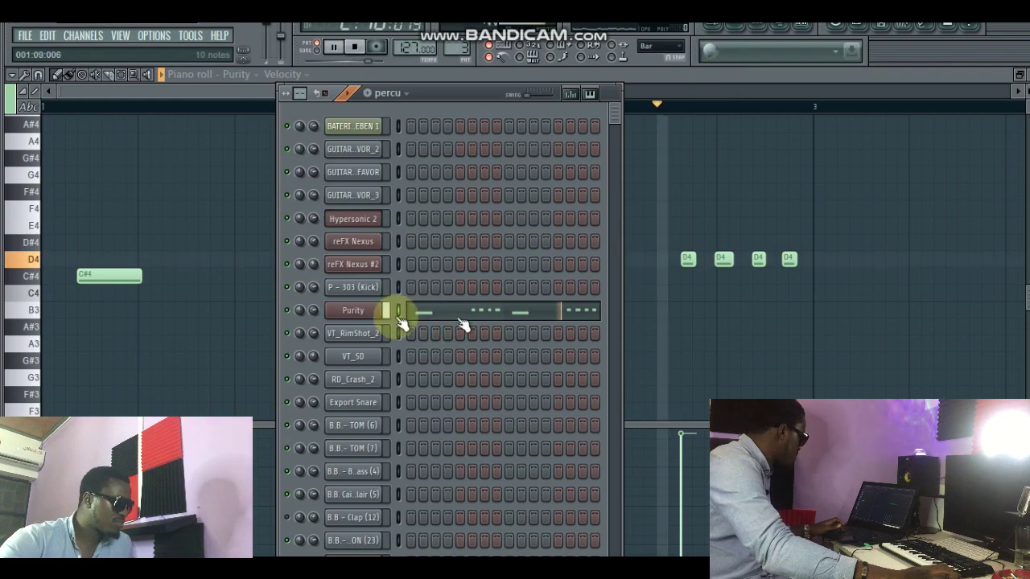
# Show the Purity channel's Percussion Kit preset and play the percu pattern's notes in the piano roll.
pyautogui.click(362, 313)
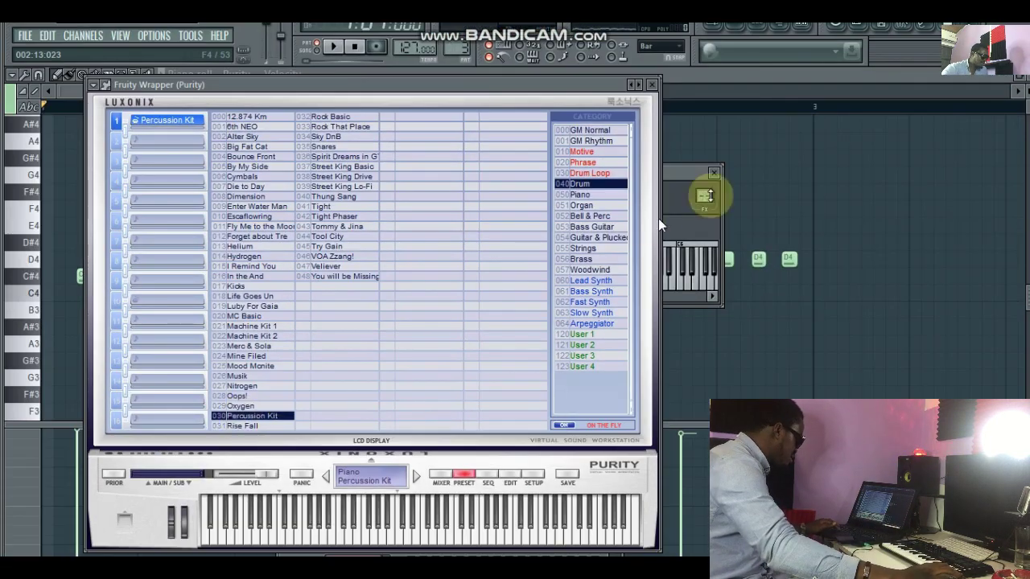
pyautogui.click(652, 85)
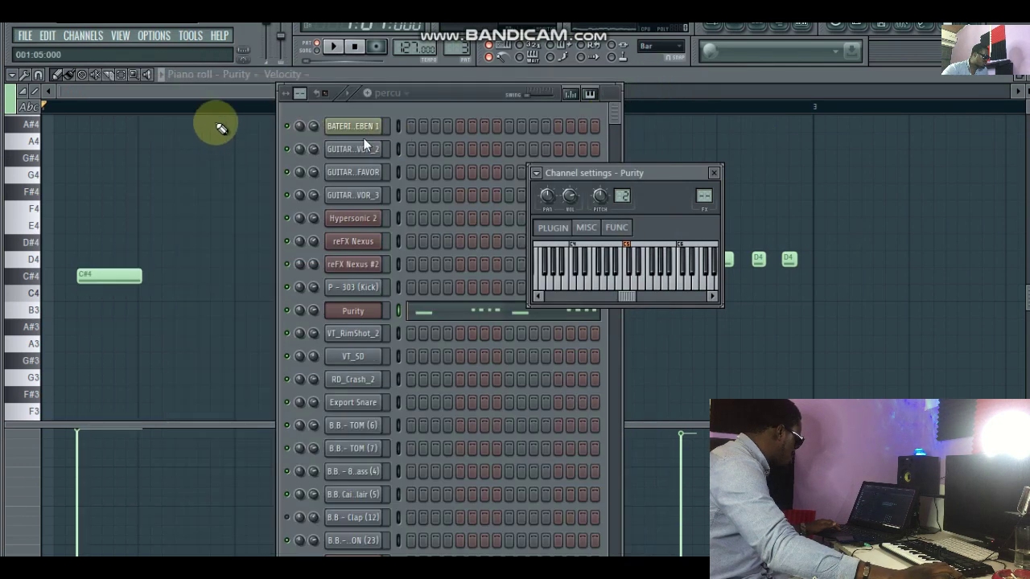
pyautogui.click(221, 94)
pyautogui.press('space')
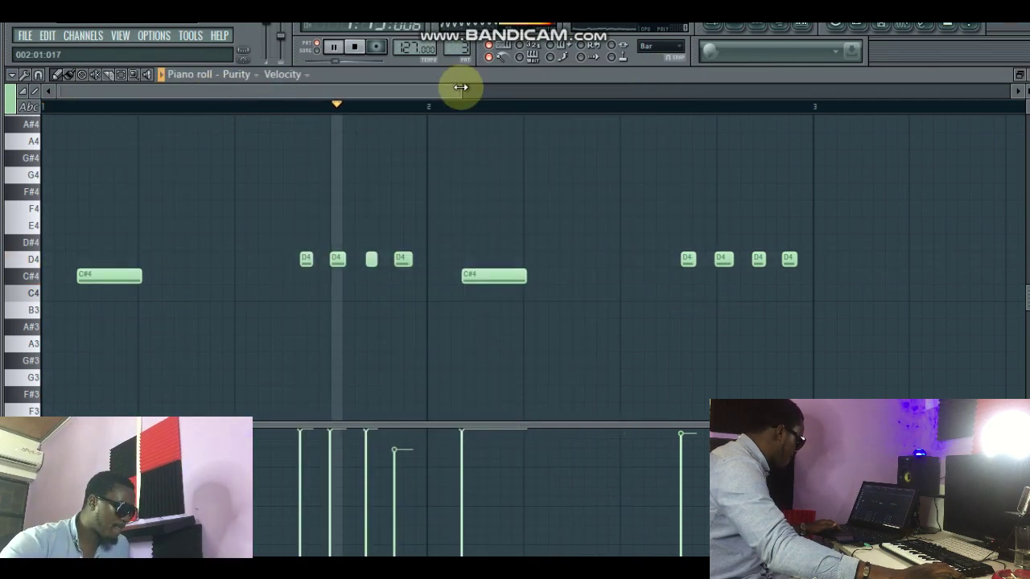
pyautogui.moveTo(464, 88); pyautogui.dragTo(520, 85)
pyautogui.click(317, 50)
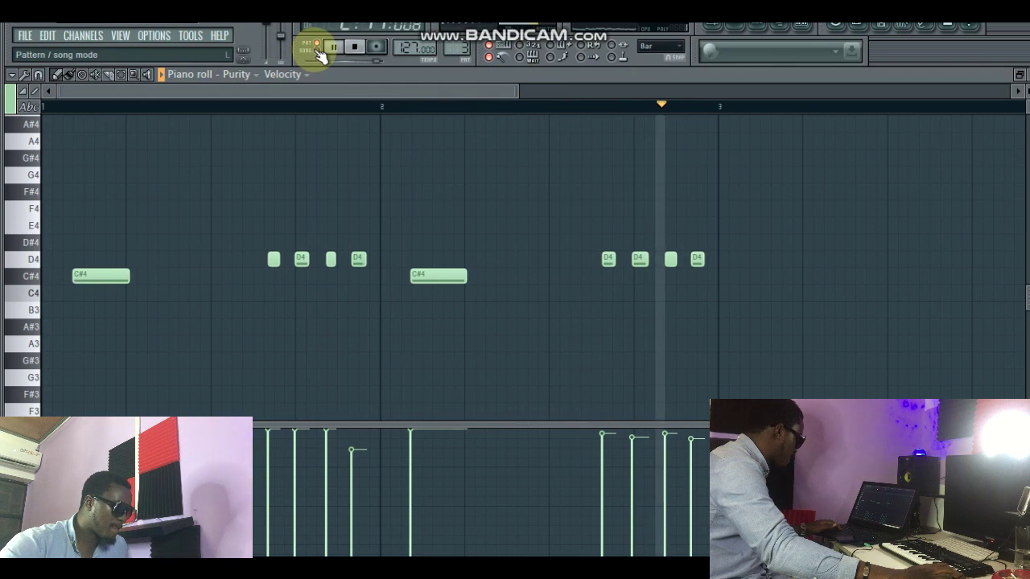
pyautogui.click(713, 31)
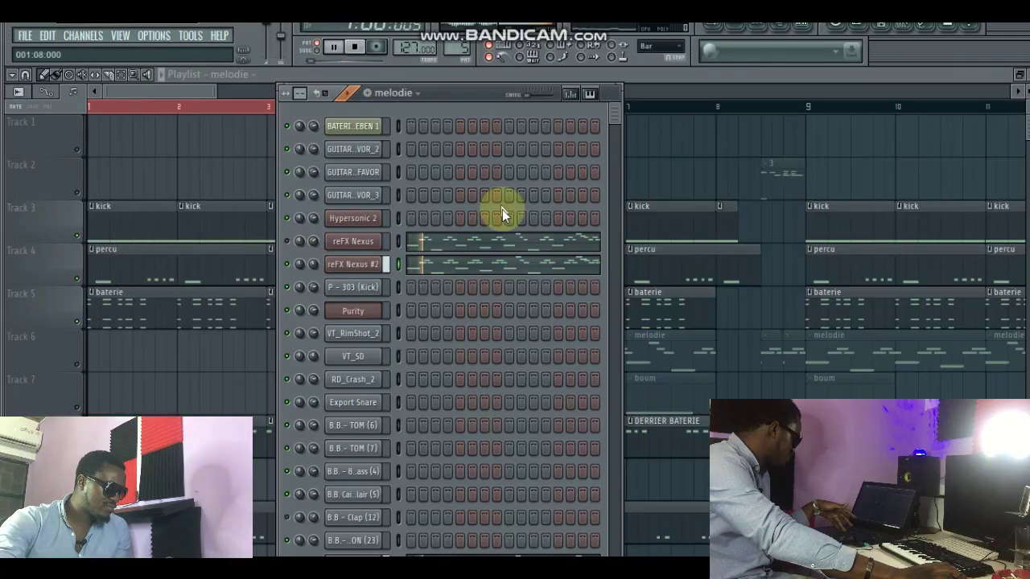
# Play the melodie pattern's reFX Nexus #2 notes in the piano roll and show the channel's MK TRILL GUITAR 4 preset.
pyautogui.click(498, 271)
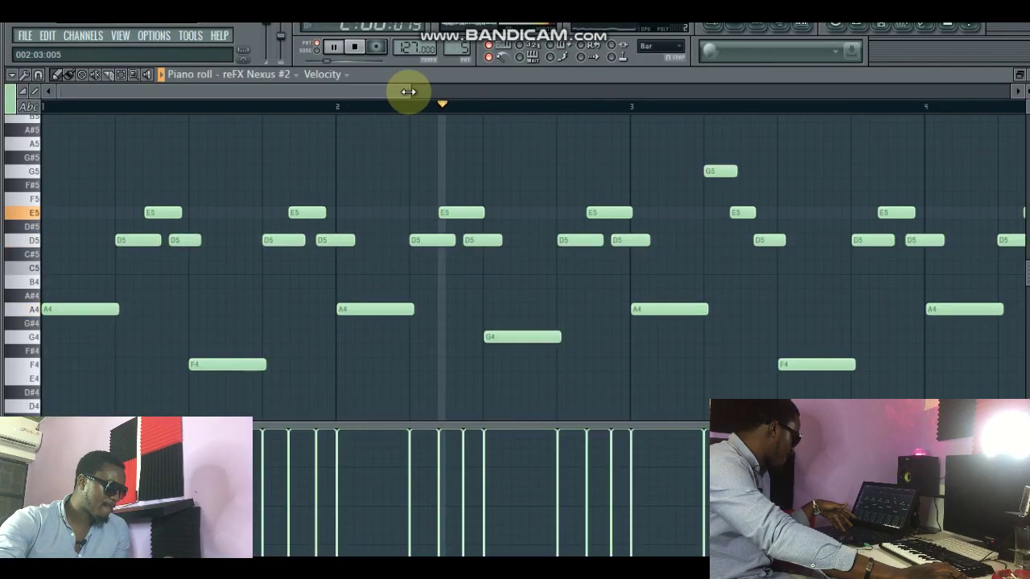
pyautogui.moveTo(452, 91); pyautogui.dragTo(608, 118)
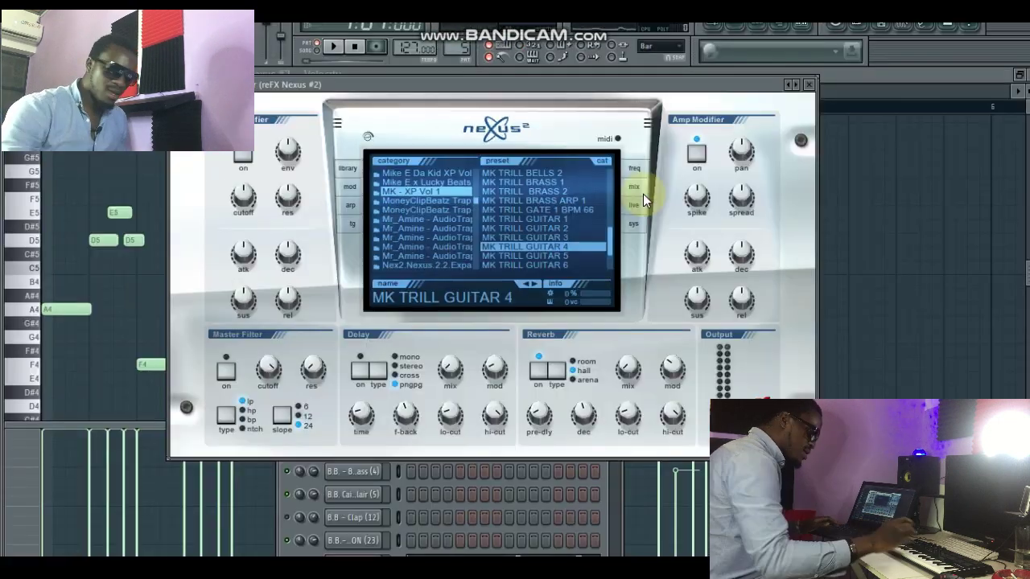
pyautogui.click(809, 85)
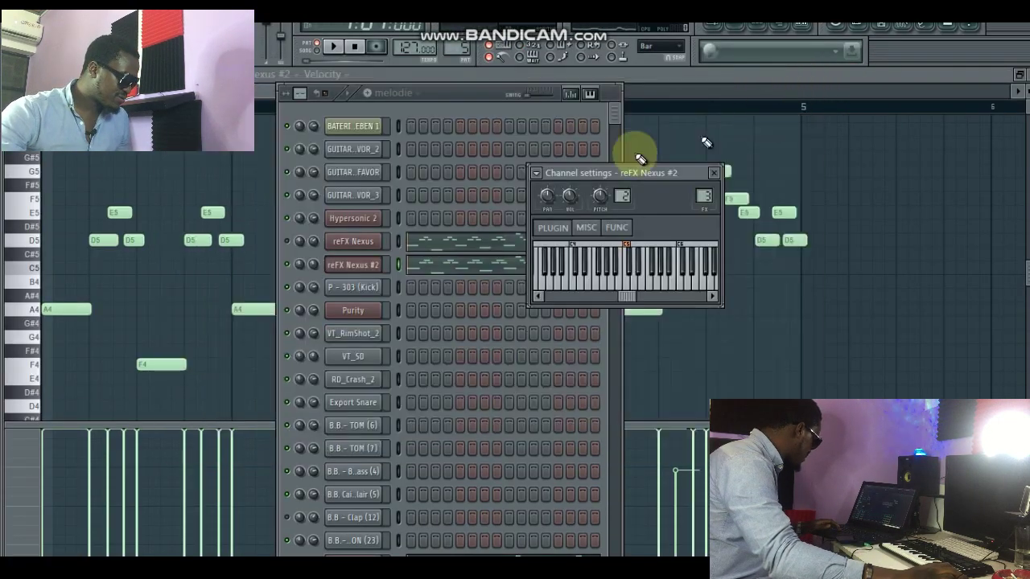
# Examine the reFX Nexus mixer track's Fruity Parametric EQ 2, Fruity Reeverb 2 and Fruity Delay Bank effect settings.
pyautogui.click(799, 31)
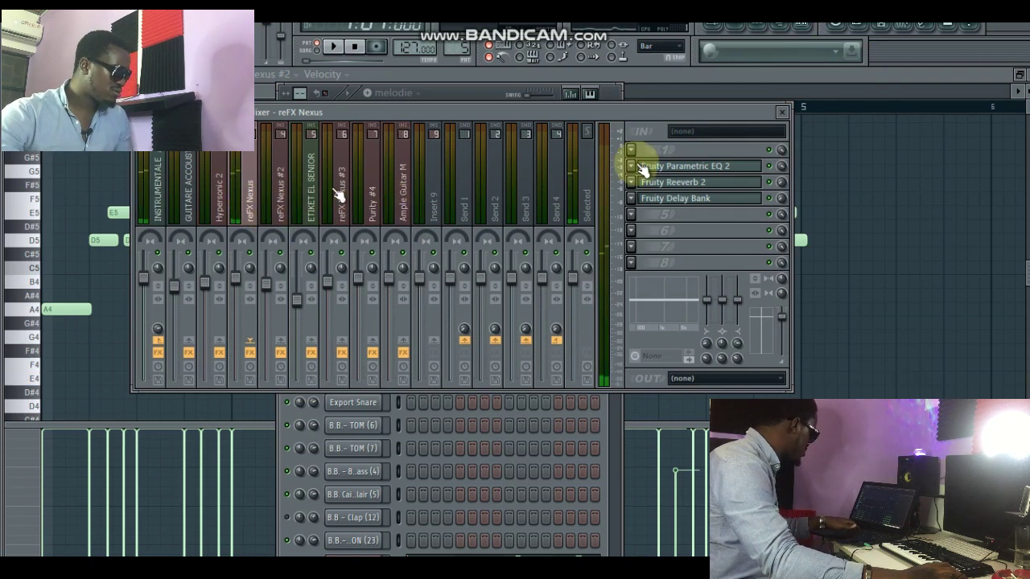
pyautogui.click(686, 165)
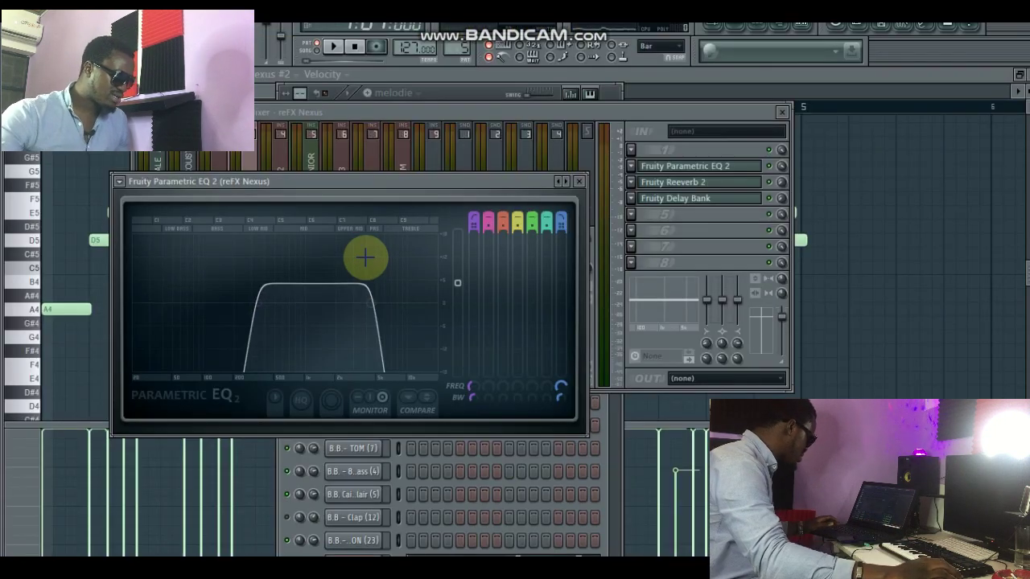
pyautogui.click(708, 182)
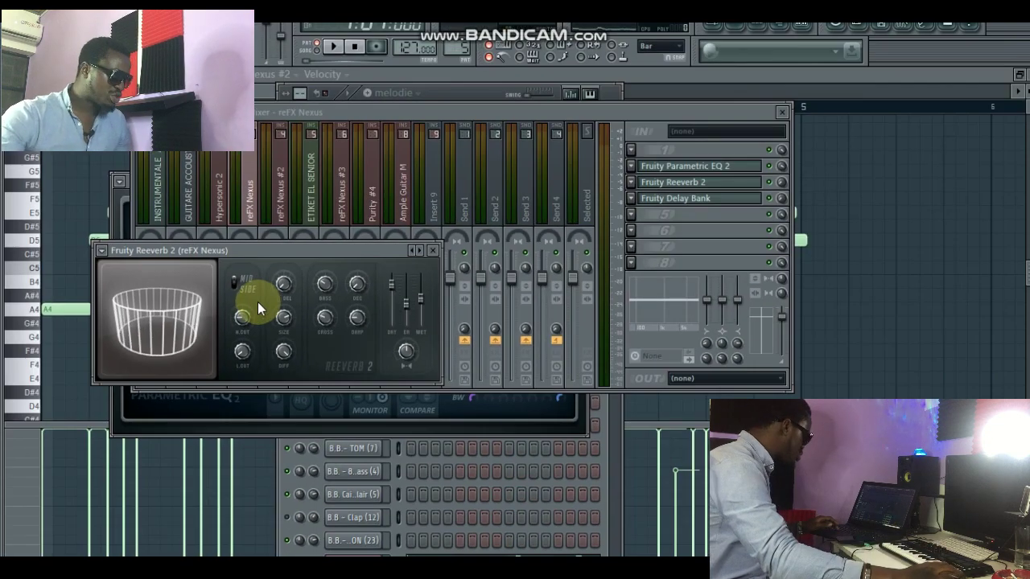
pyautogui.click(433, 251)
pyautogui.click(742, 200)
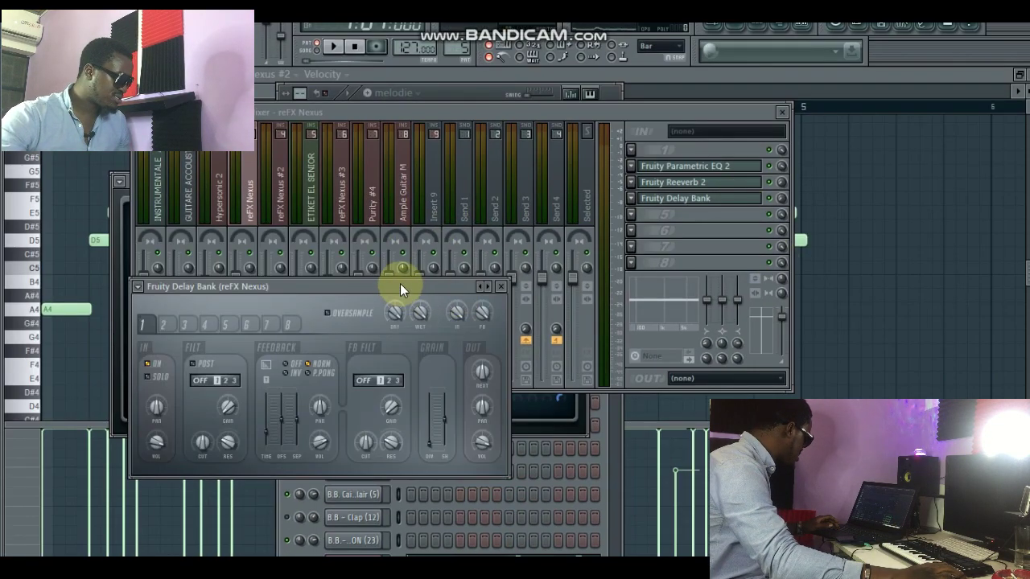
pyautogui.moveTo(400, 285); pyautogui.dragTo(468, 207)
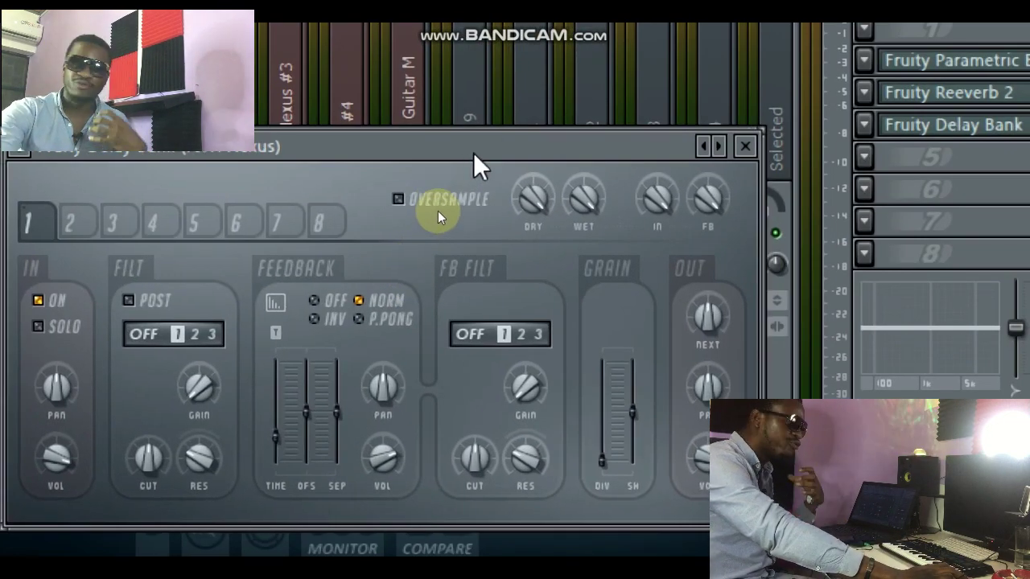
pyautogui.moveTo(474, 152); pyautogui.dragTo(484, 148)
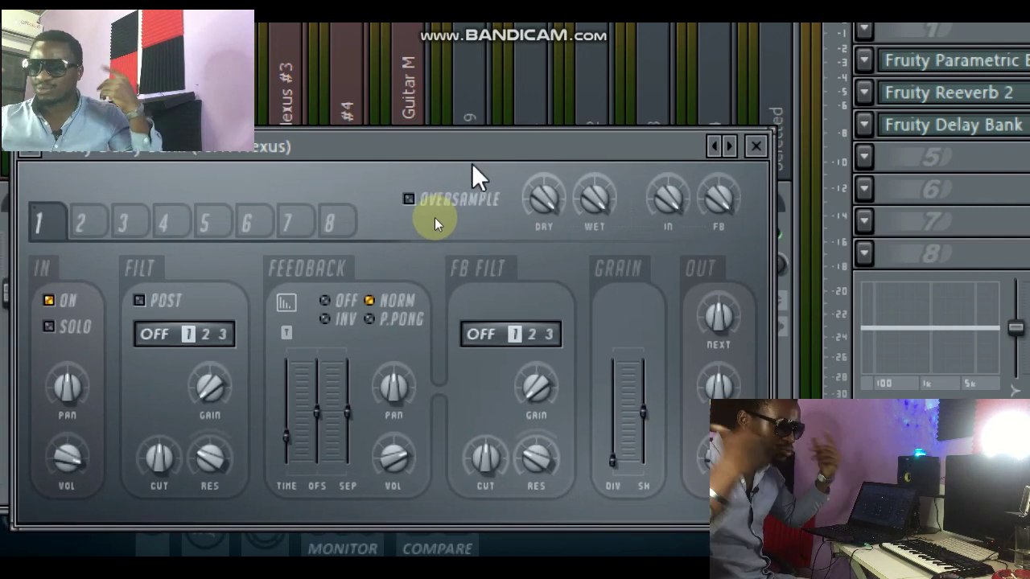
pyautogui.moveTo(489, 156); pyautogui.dragTo(554, 114)
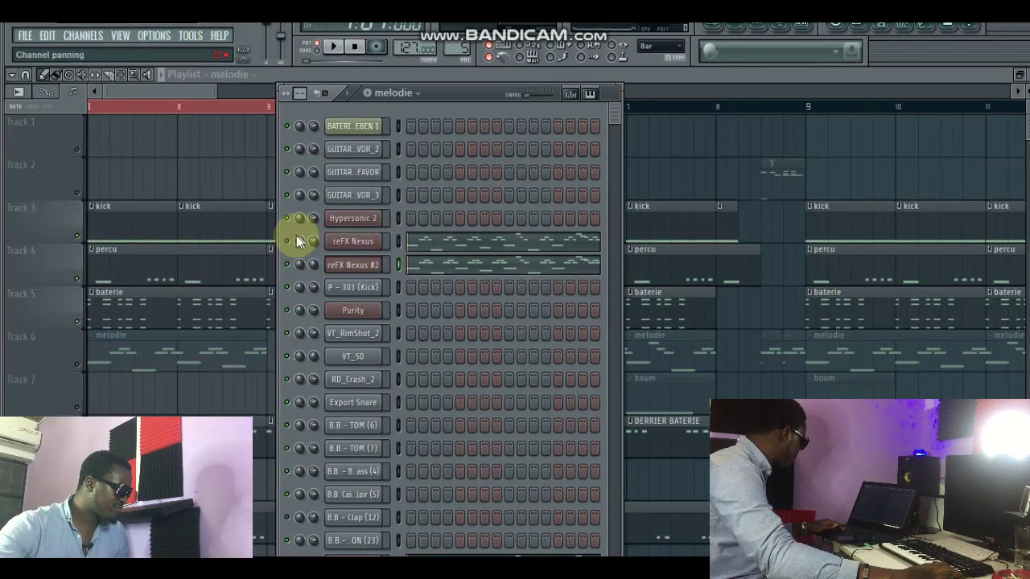
# Show the reFX Nexus #3 channel's TM88 Guitar 2 preset and play the reFX Nexus notes of the melodie pattern.
pyautogui.click(461, 256)
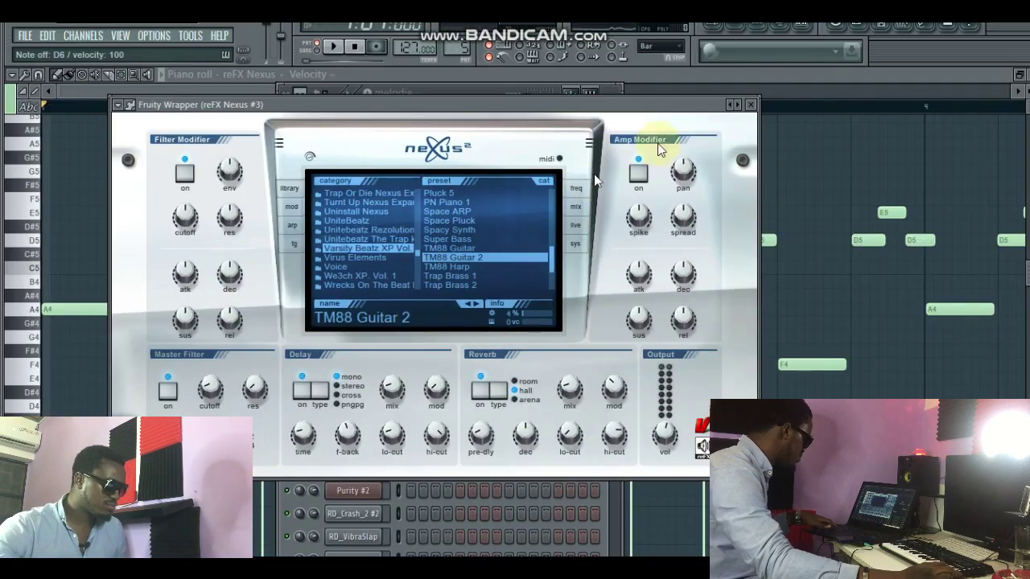
pyautogui.click(753, 106)
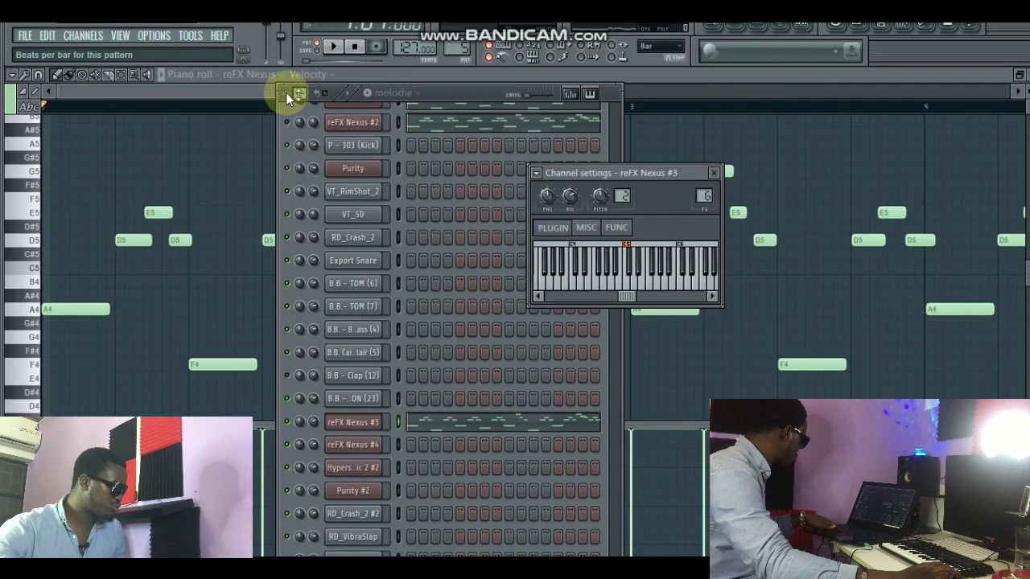
pyautogui.click(259, 93)
pyautogui.moveTo(405, 95); pyautogui.dragTo(378, 94)
pyautogui.press('space')
# Examine the melodie pattern's channels and its full reFX Nexus note sequence during playback, and stop it.
pyautogui.click(740, 31)
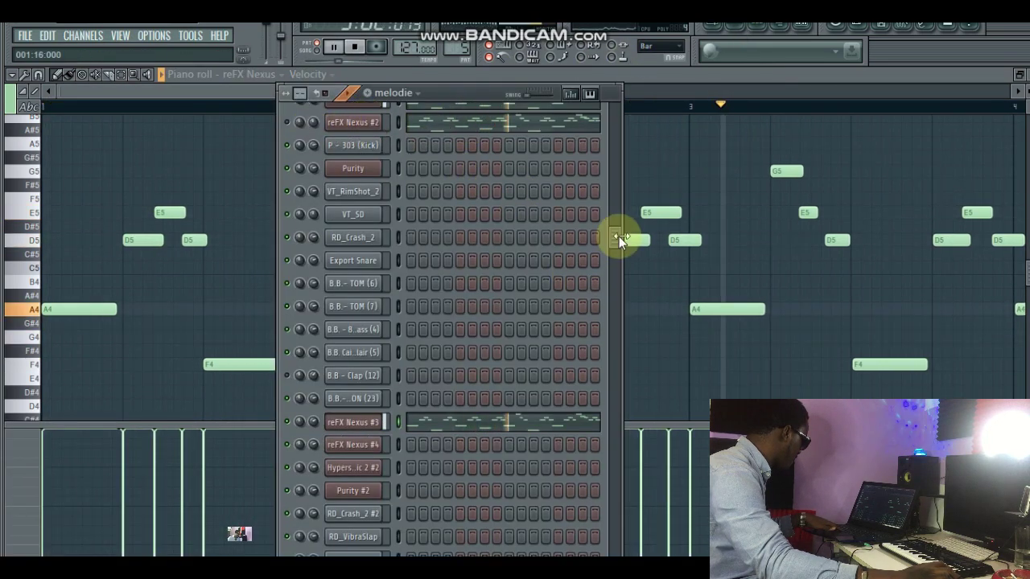
pyautogui.moveTo(619, 237); pyautogui.dragTo(614, 227)
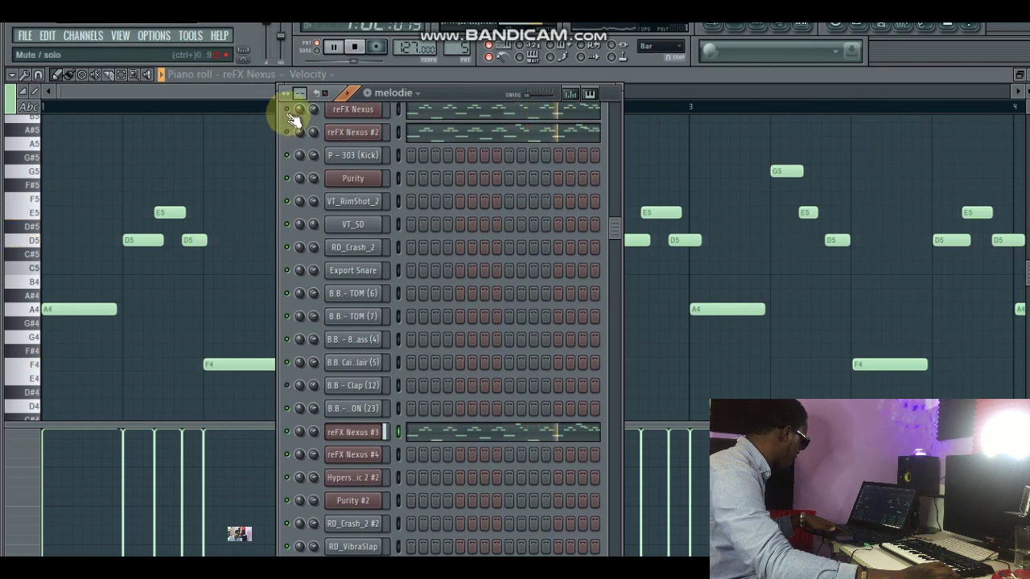
pyautogui.click(230, 97)
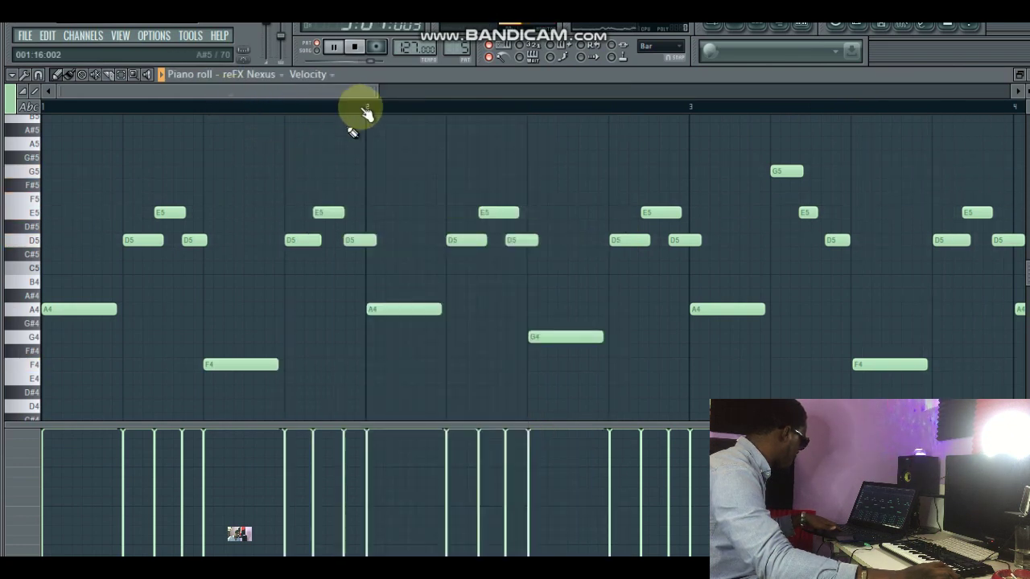
pyautogui.moveTo(379, 83); pyautogui.dragTo(338, 92)
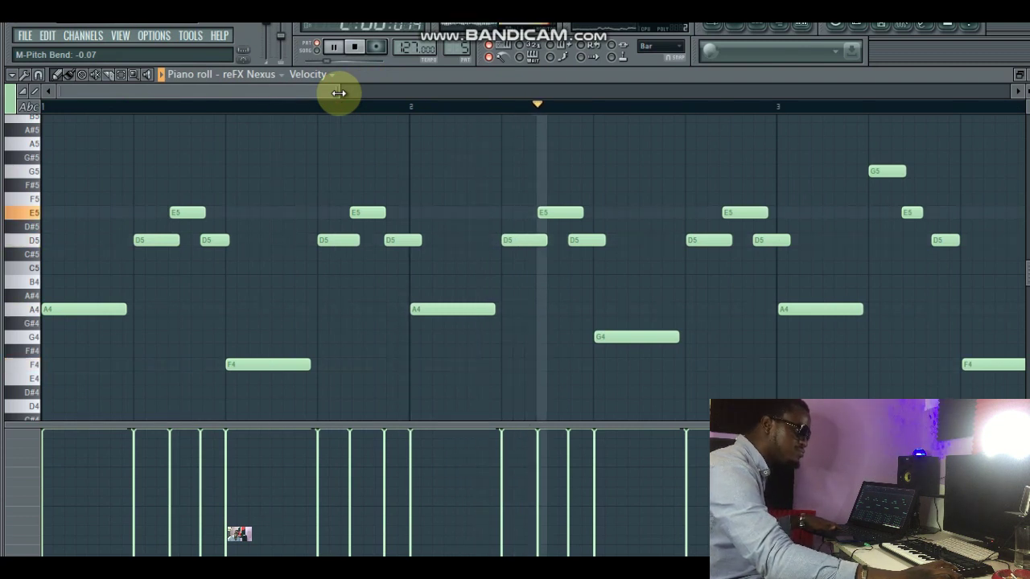
pyautogui.moveTo(338, 93); pyautogui.dragTo(562, 86)
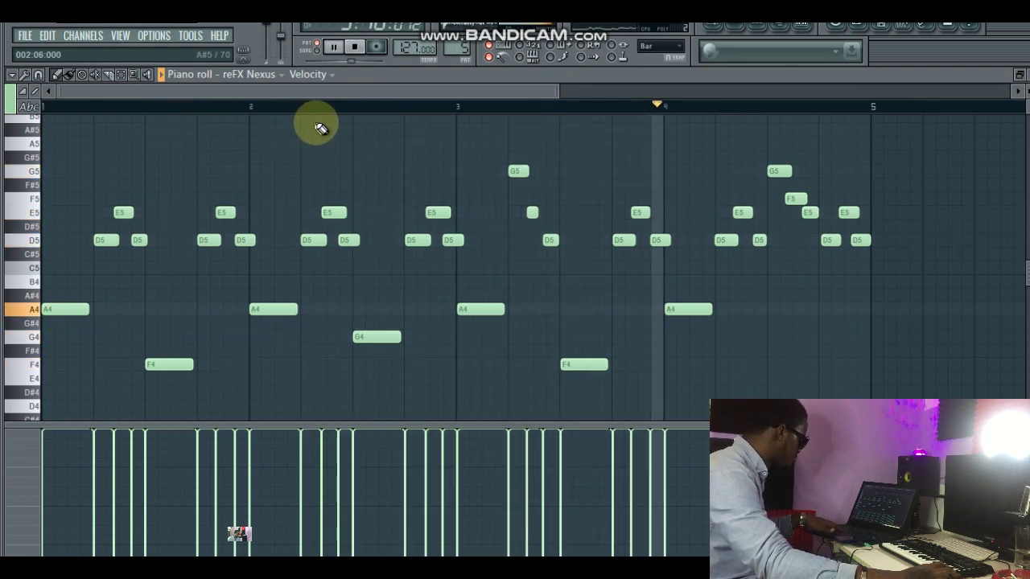
pyautogui.press('space')
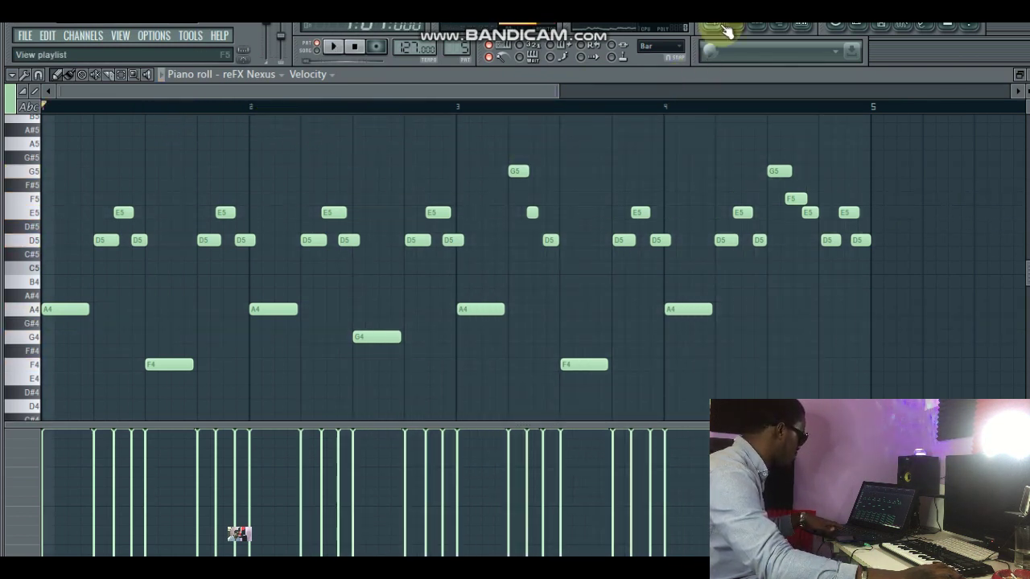
# Return to the playlist in song mode, unmute Track 6, add a melodie clip at bar 3, and play the song.
pyautogui.click(721, 28)
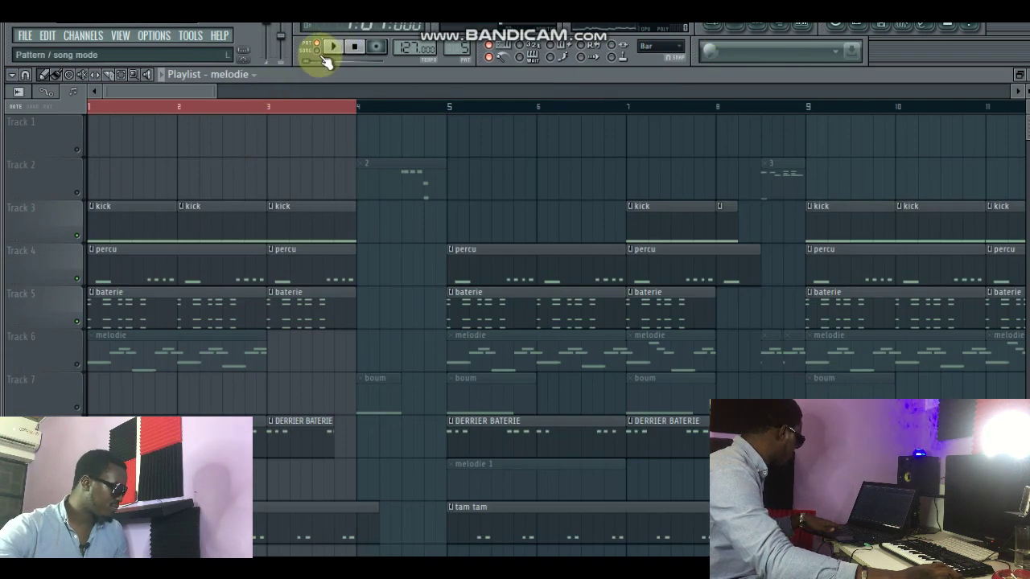
pyautogui.click(78, 363)
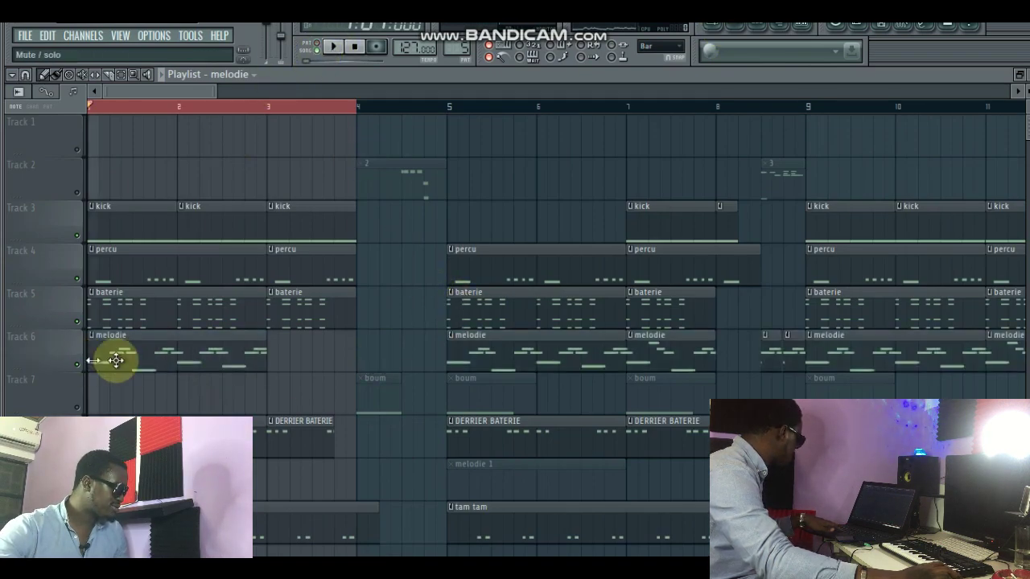
pyautogui.click(278, 352)
pyautogui.press('space')
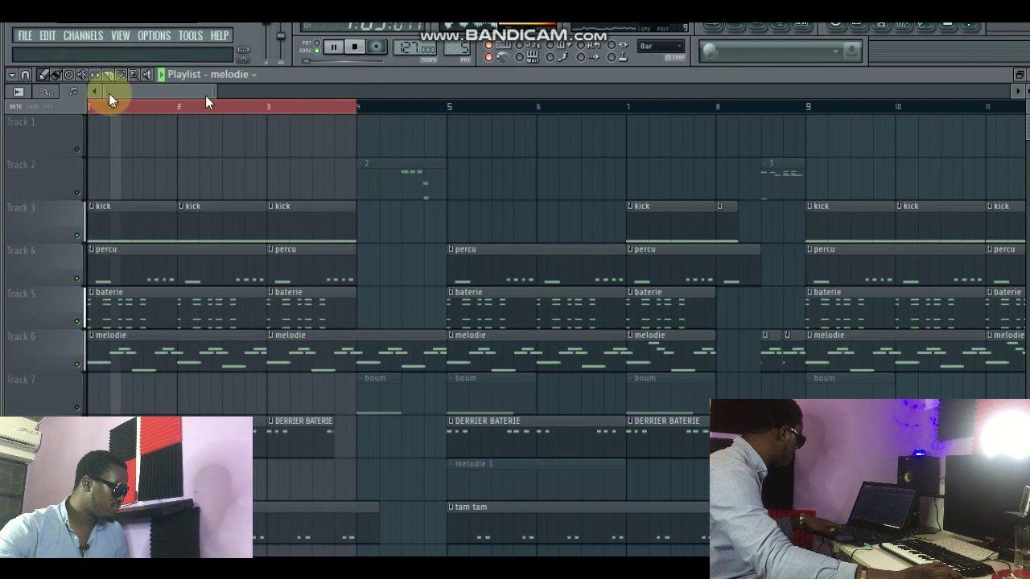
# Select the clips in bars 1 to 4 of the playlist so the playback loop covers all four bars.
pyautogui.click(121, 76)
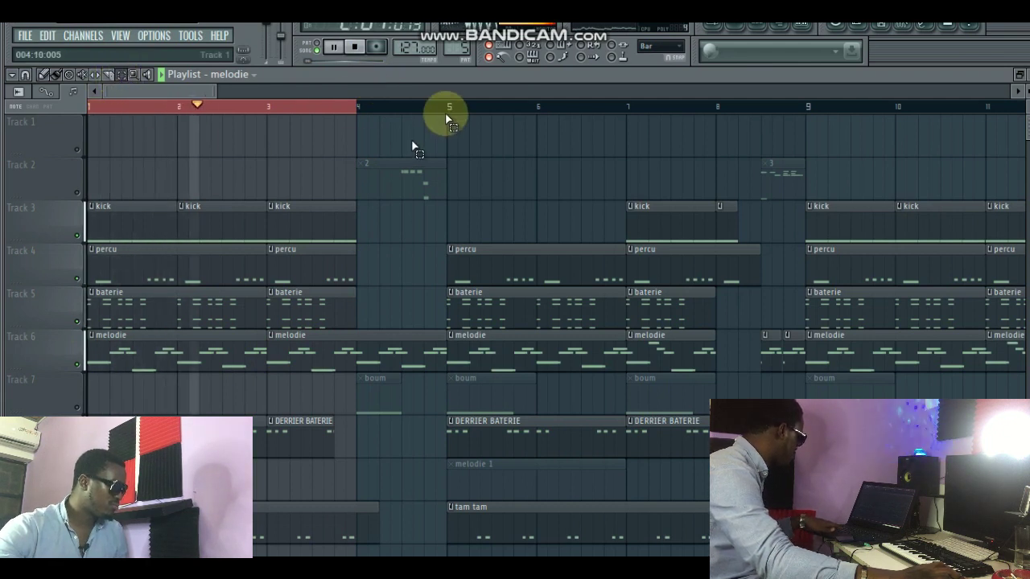
pyautogui.moveTo(448, 111)
pyautogui.mouseDown()
pyautogui.moveTo(22, 165)
pyautogui.moveTo(27, 133)
pyautogui.mouseUp()
pyautogui.click(46, 76)
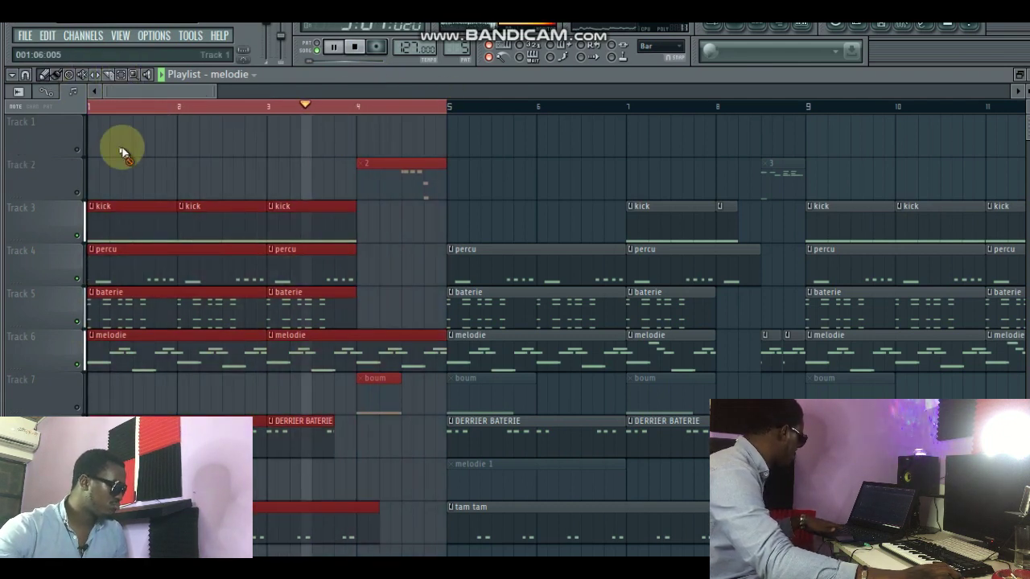
# Unmute Track 2 and the boum clips on Track 7, and mute the kick clips on Track 3 during playback.
pyautogui.click(78, 194)
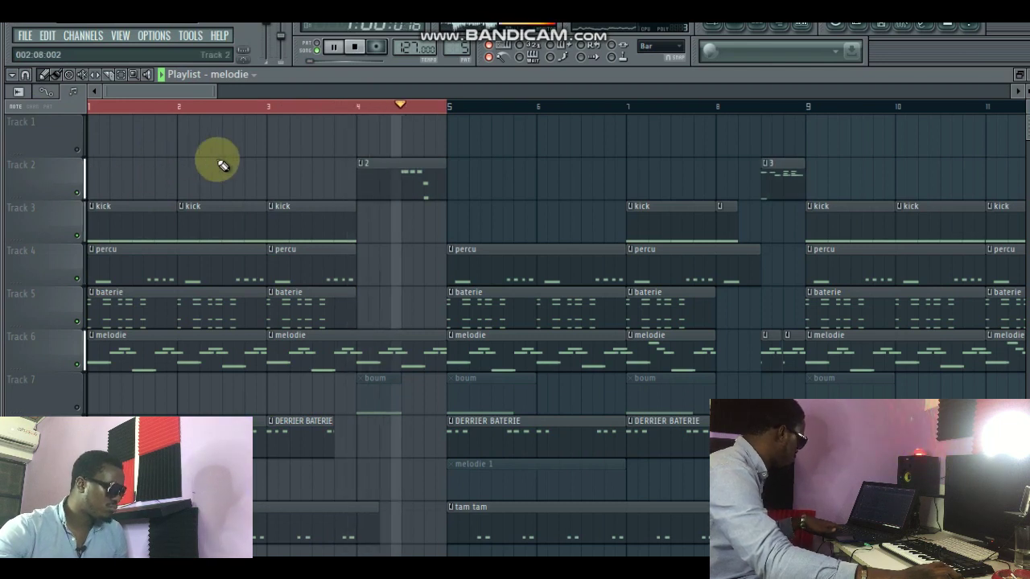
pyautogui.click(78, 407)
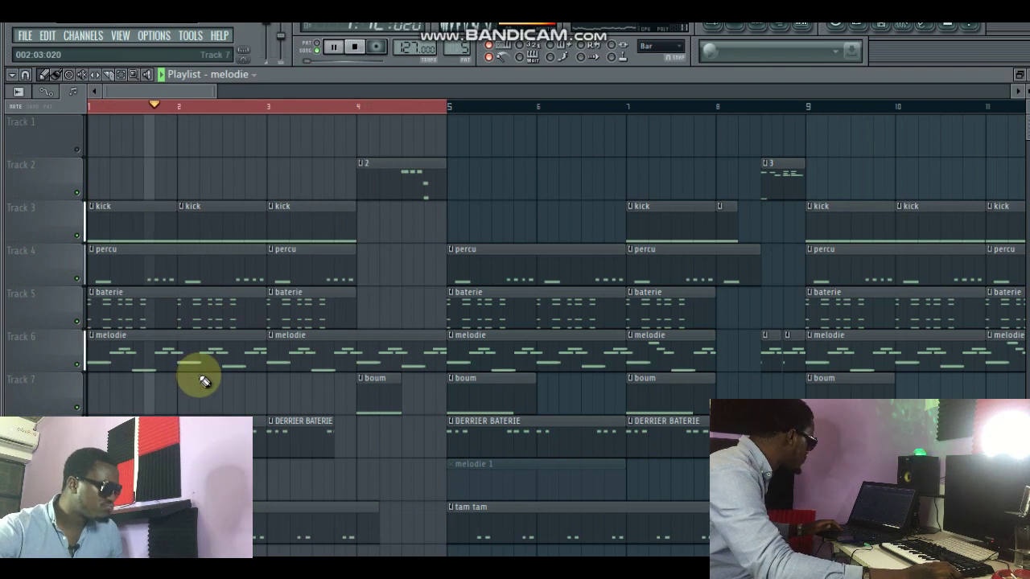
pyautogui.click(77, 236)
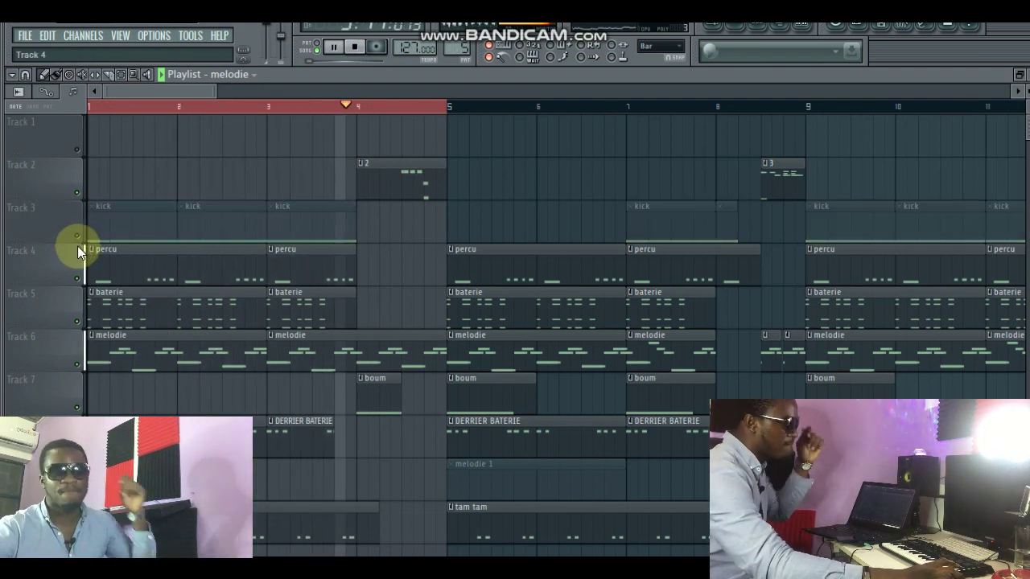